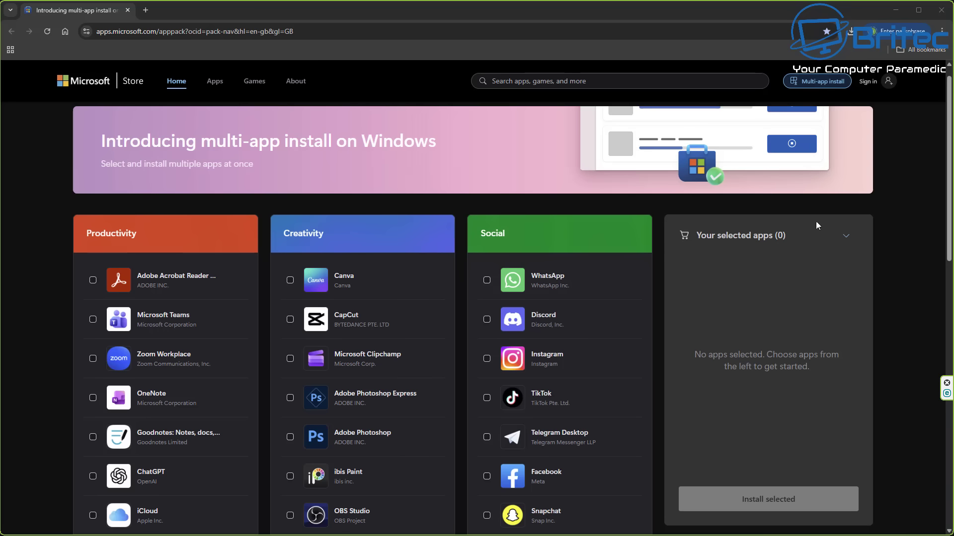
Step: Bring up the product-key entry prompt from the Activation settings page
middle_click(904, 222)
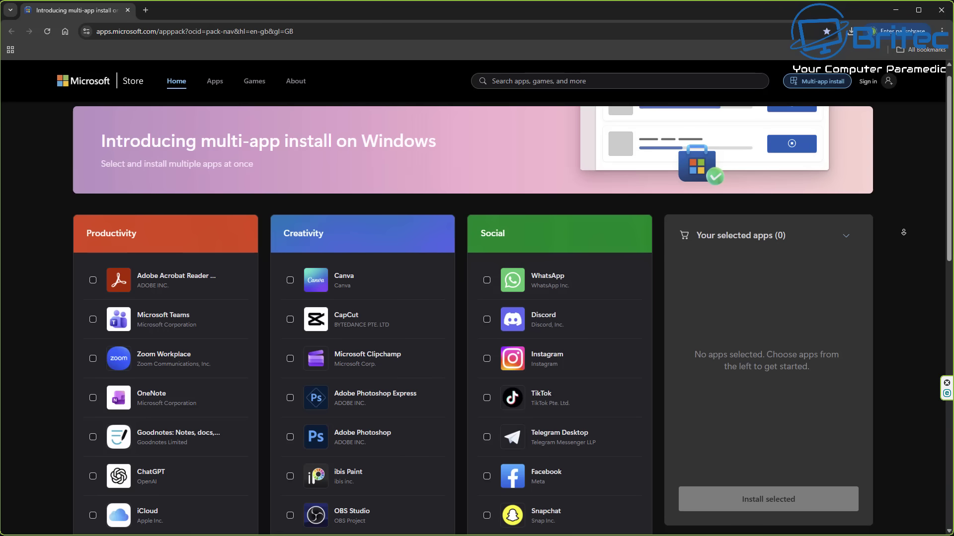
scroll(903, 235, "down", 1)
scroll(903, 235, "down", 2)
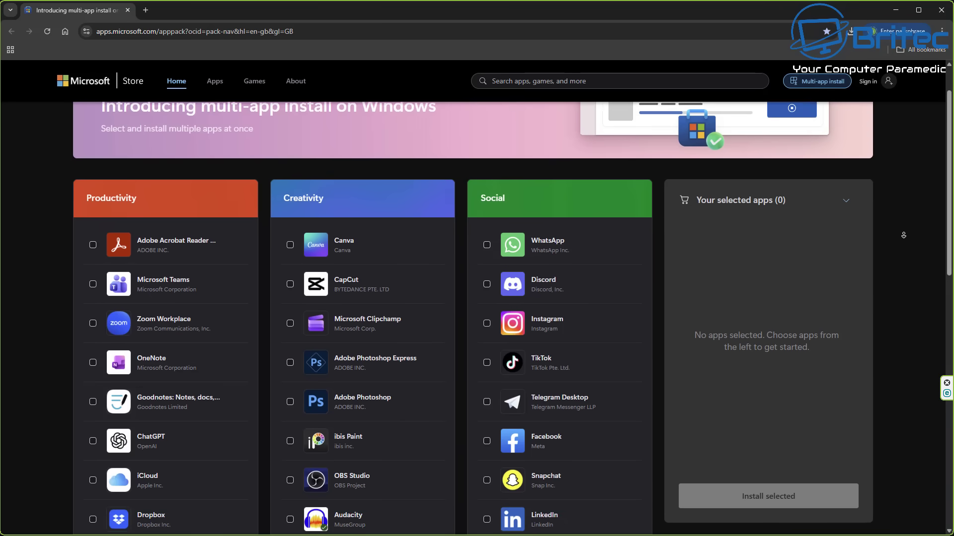
scroll(903, 235, "down", 2)
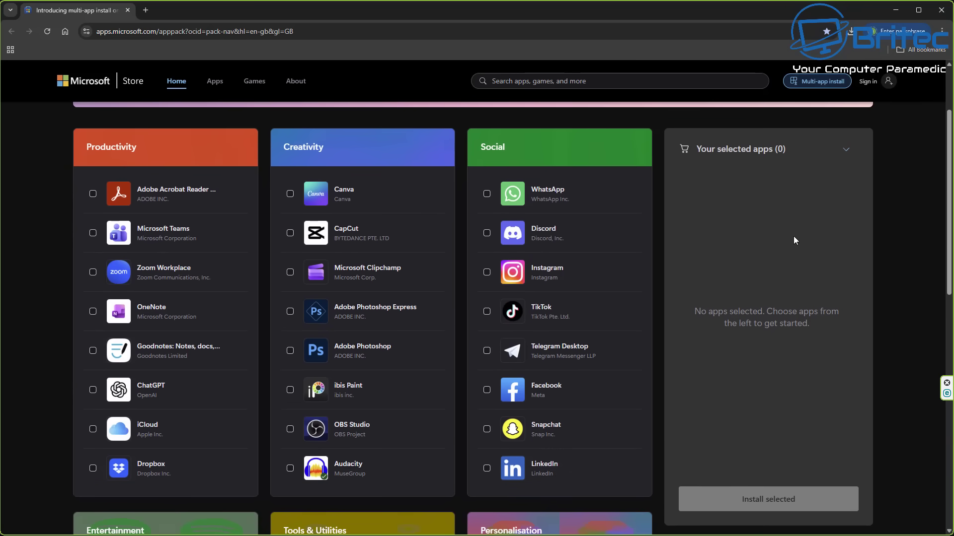
middle_click(916, 232)
scroll(915, 232, "down", 1)
scroll(916, 232, "down", 2)
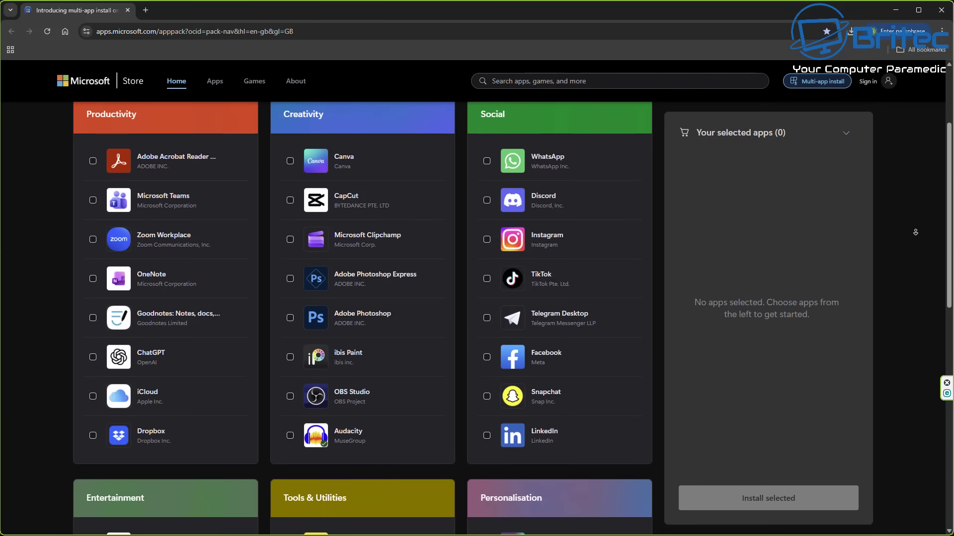
scroll(915, 232, "down", 2)
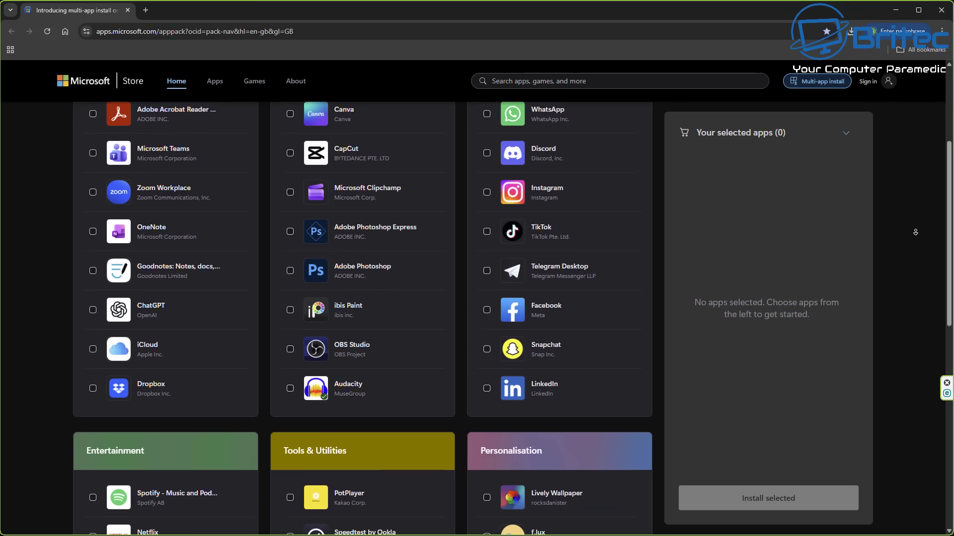
scroll(916, 232, "down", 2)
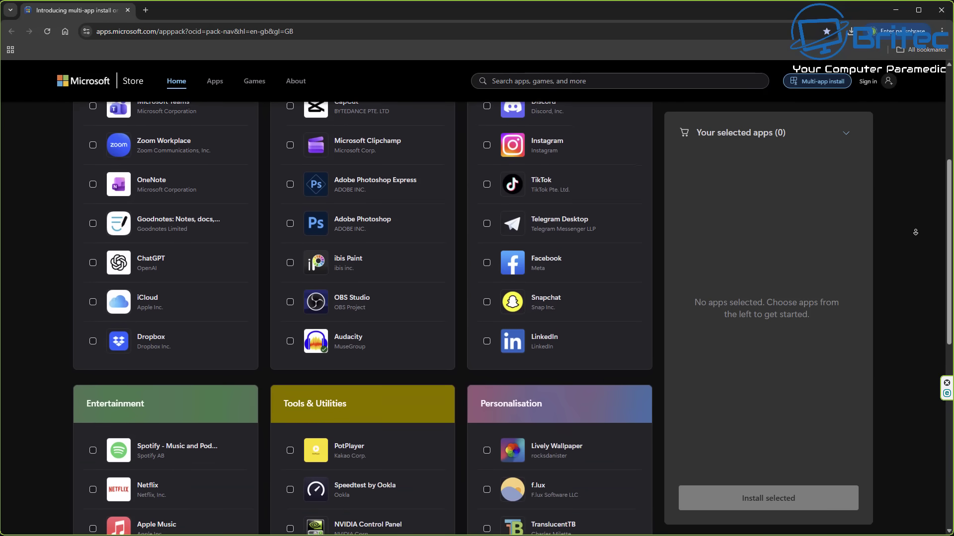
scroll(915, 232, "down", 2)
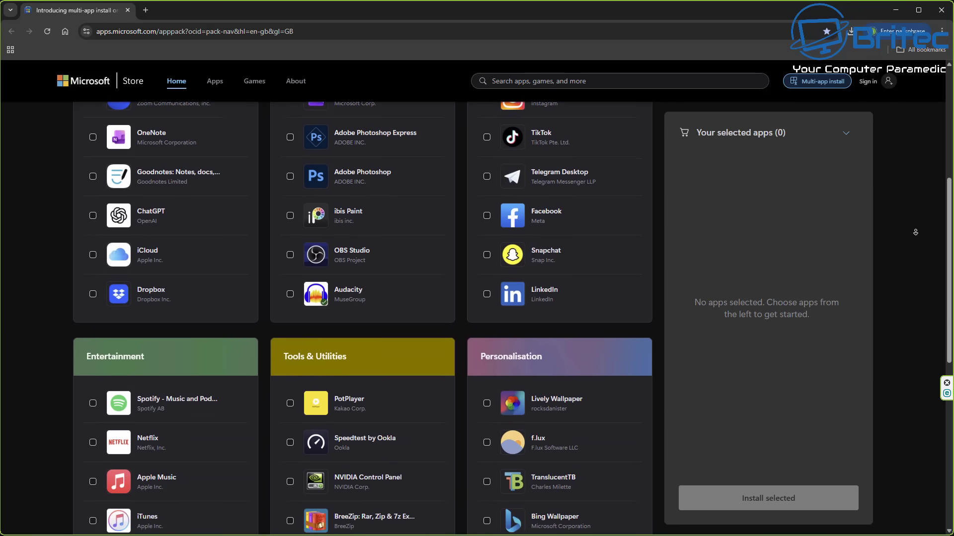
scroll(916, 232, "down", 2)
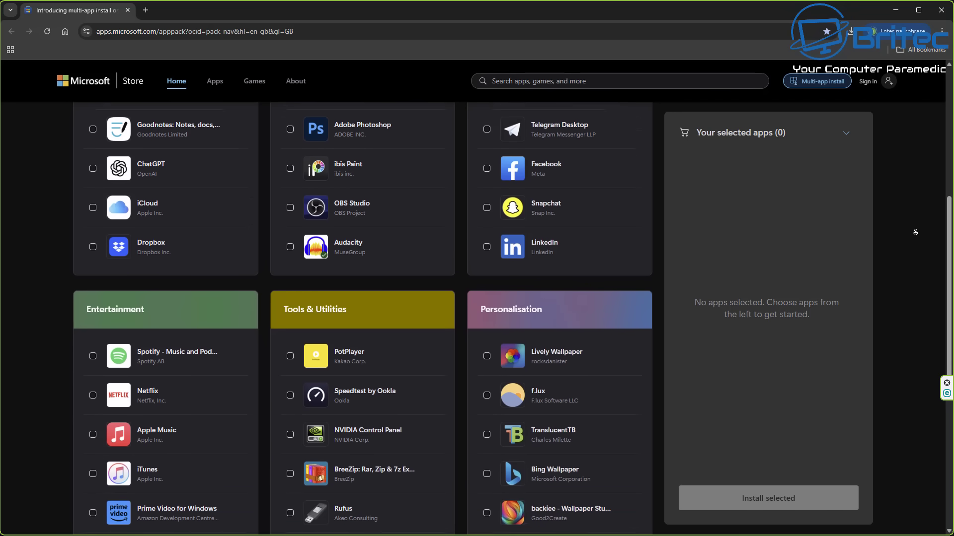
scroll(916, 232, "down", 2)
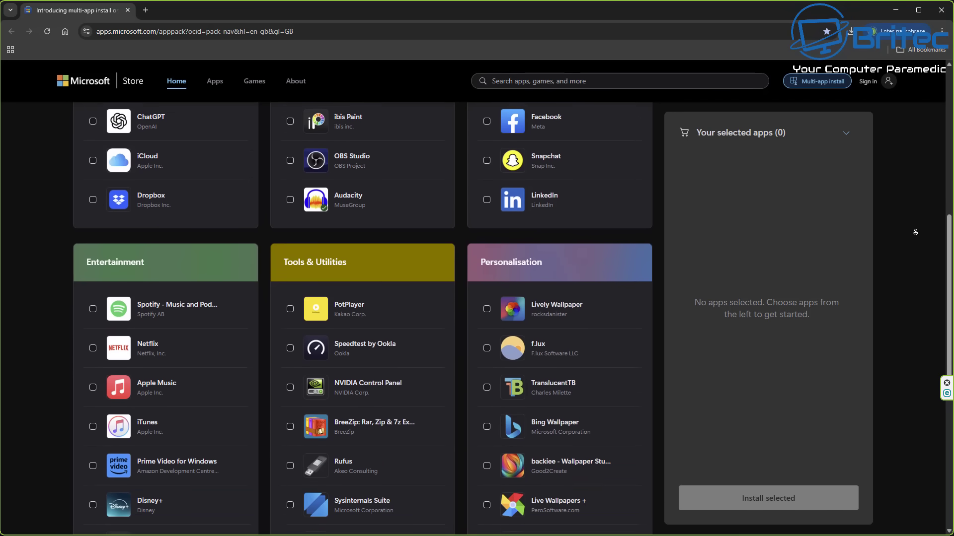
scroll(916, 232, "down", 2)
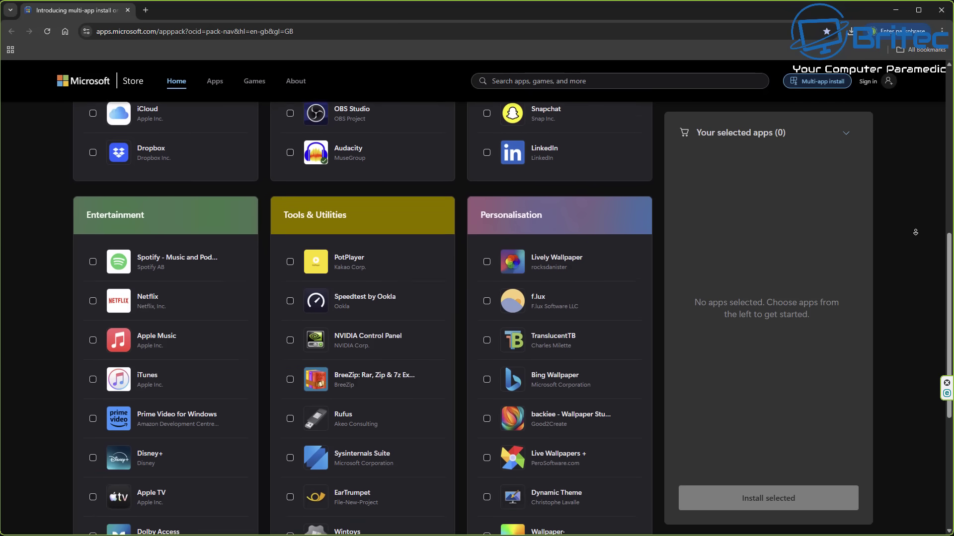
scroll(915, 232, "down", 2)
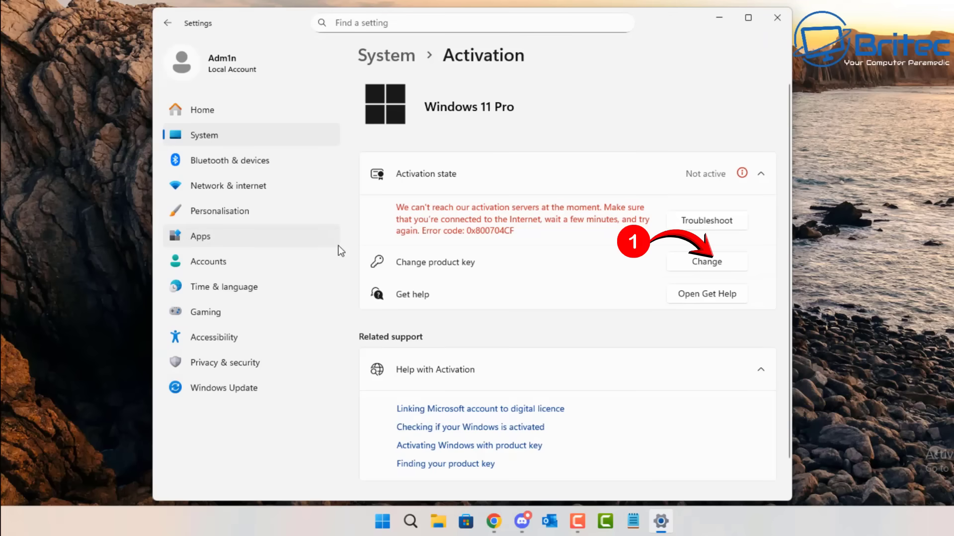
left_click(700, 262)
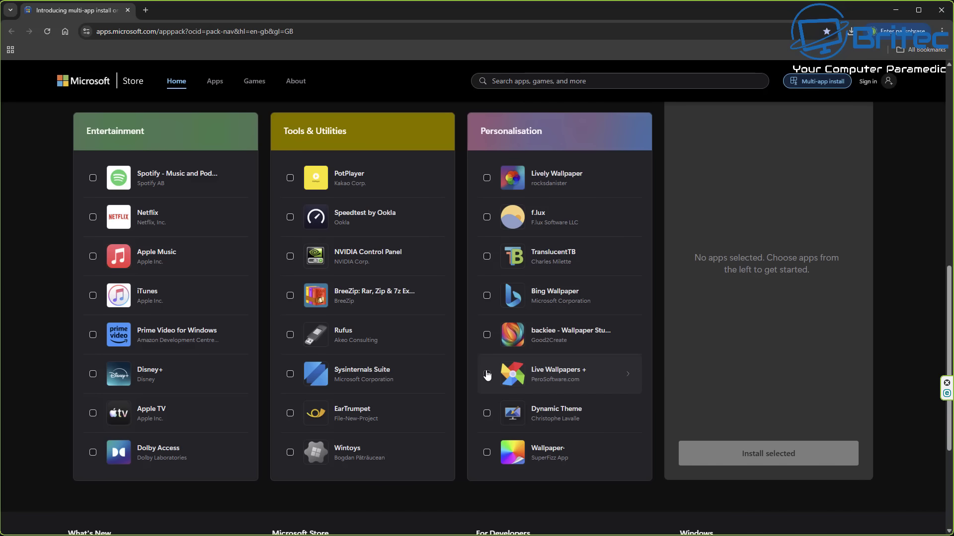
Step: Select Wintoys, Sysinternals Suite, PotPlayer and Spotify for the combined Store install
left_click(487, 375)
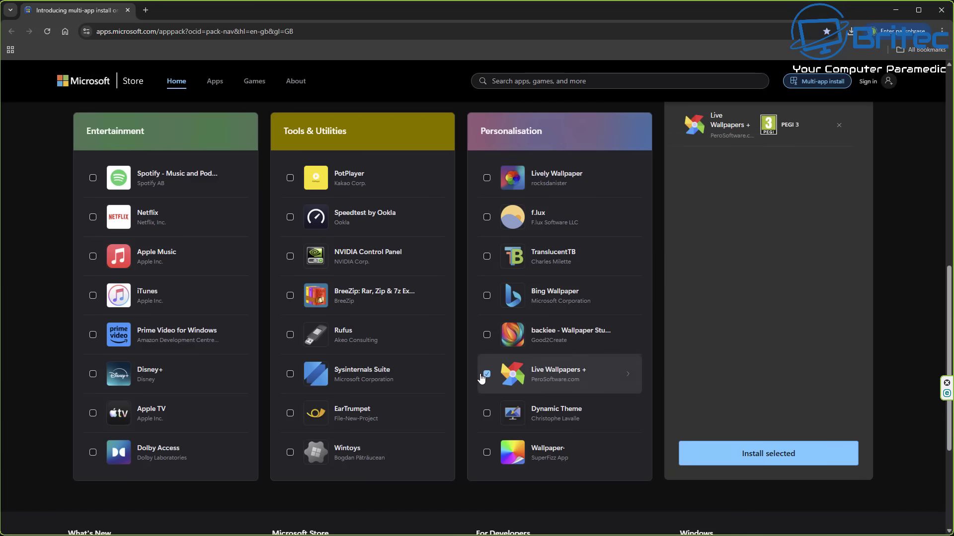
left_click(486, 375)
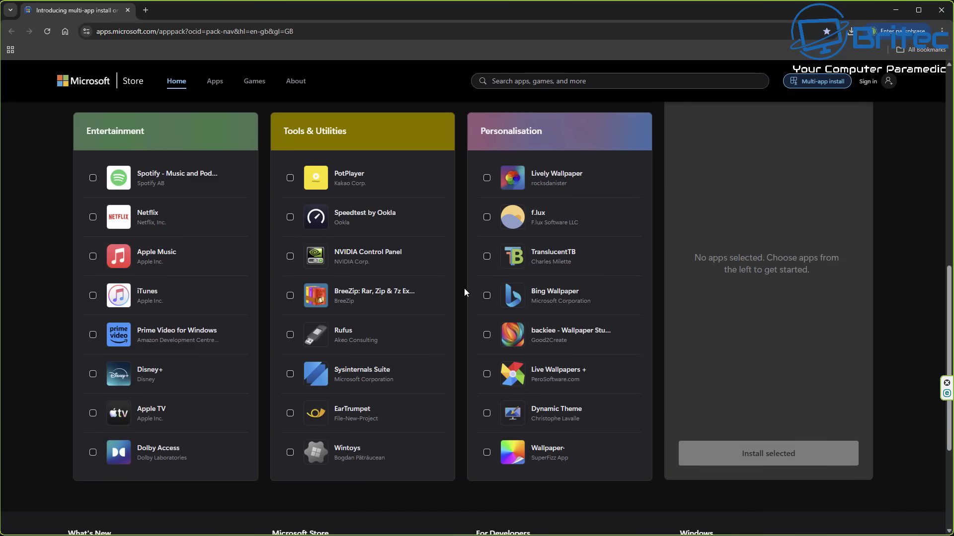
left_click(291, 453)
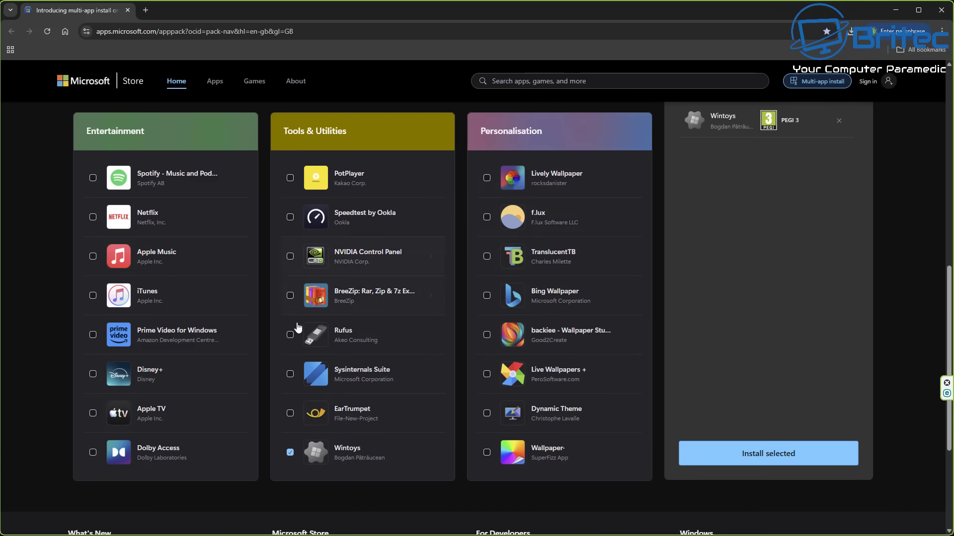
left_click(291, 374)
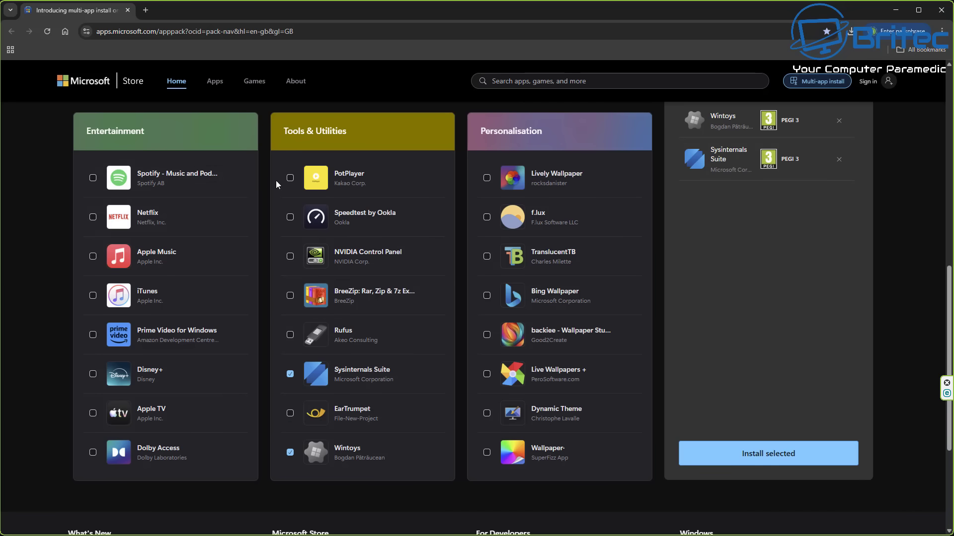
left_click(290, 179)
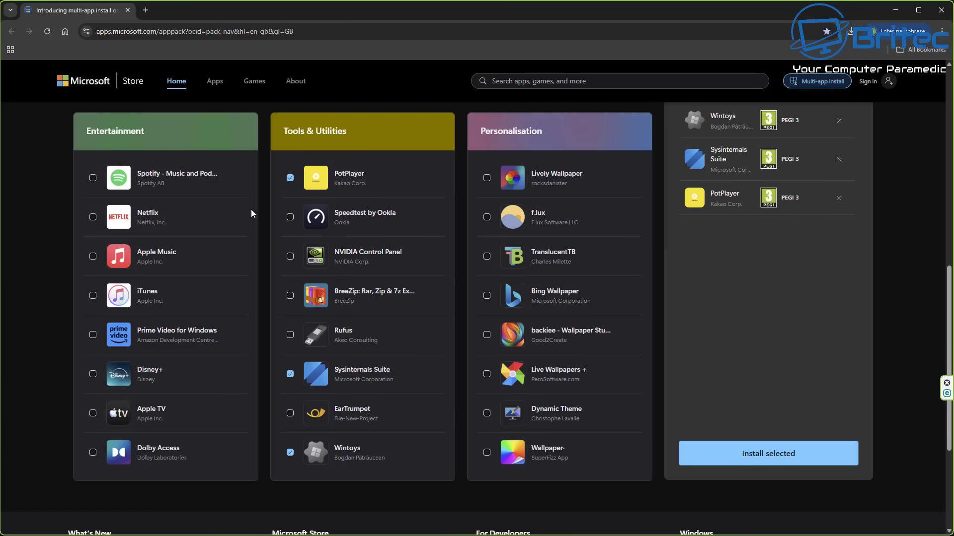
left_click(93, 178)
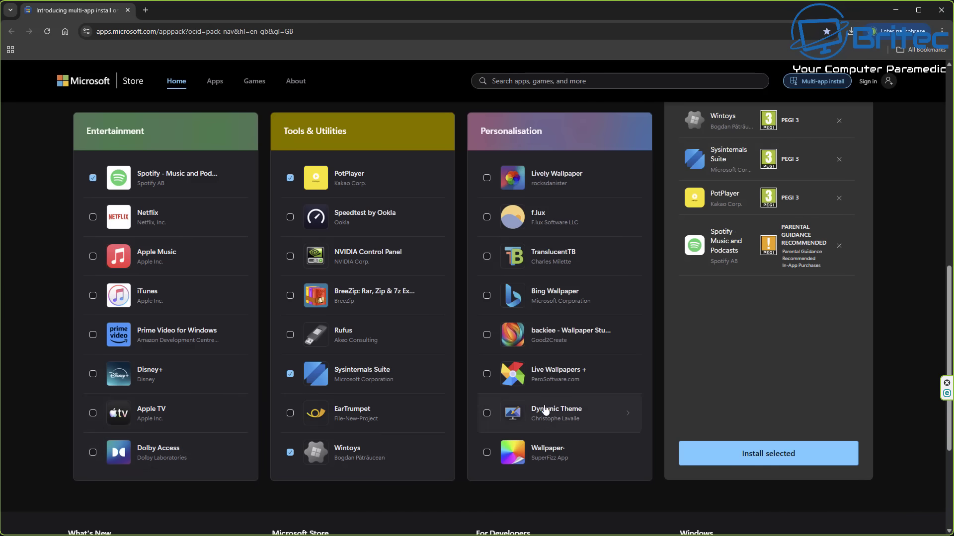
Step: Add Adobe Photoshop Express, Dropbox and Discord, then install all seven selected apps
middle_click(928, 312)
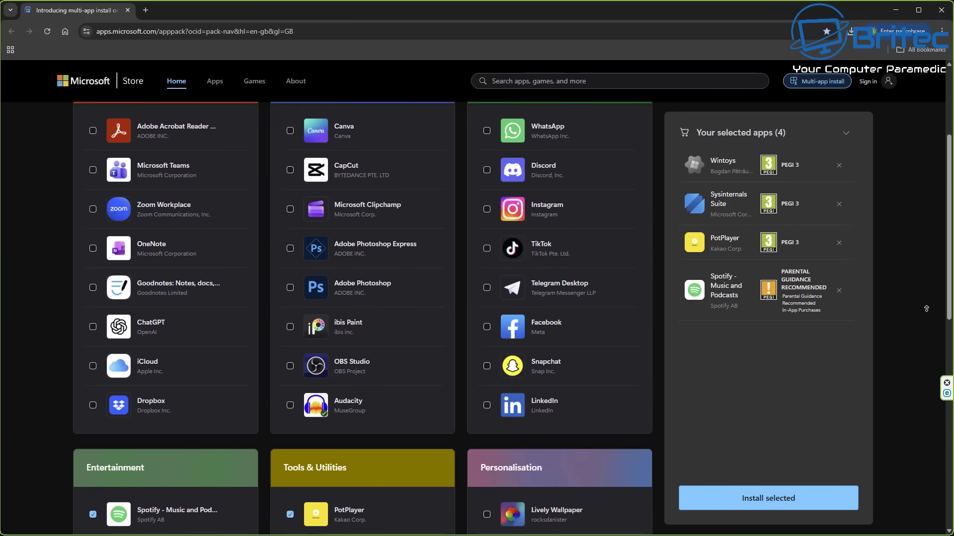
middle_click(894, 331)
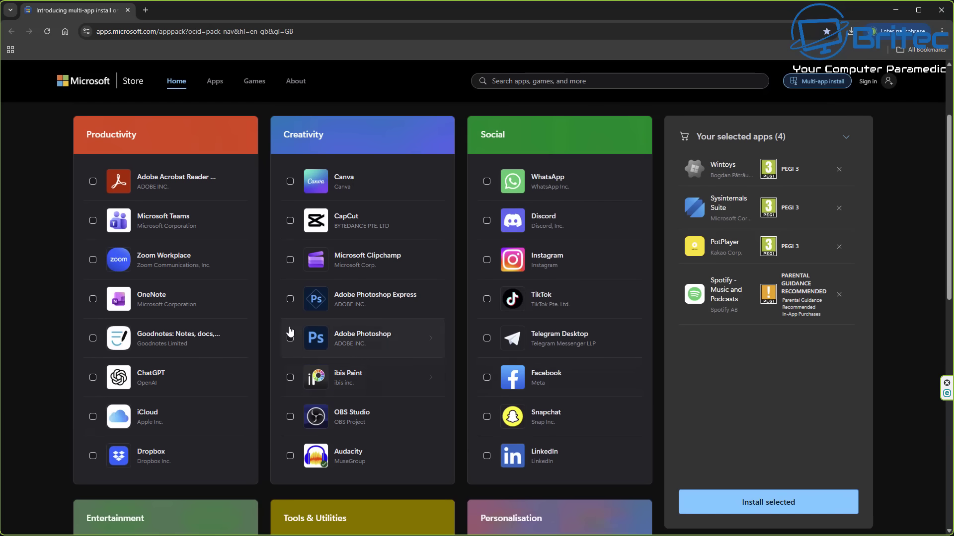
left_click(290, 299)
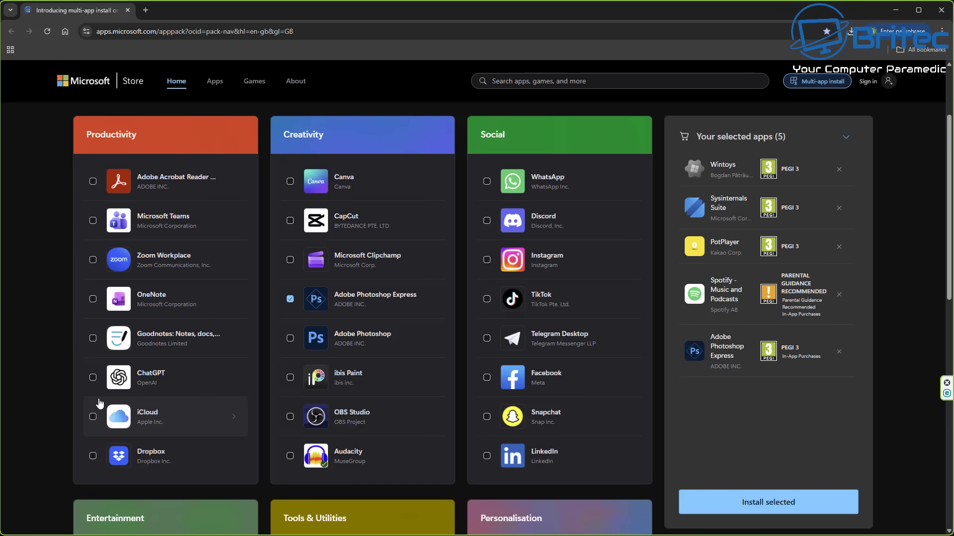
left_click(93, 456)
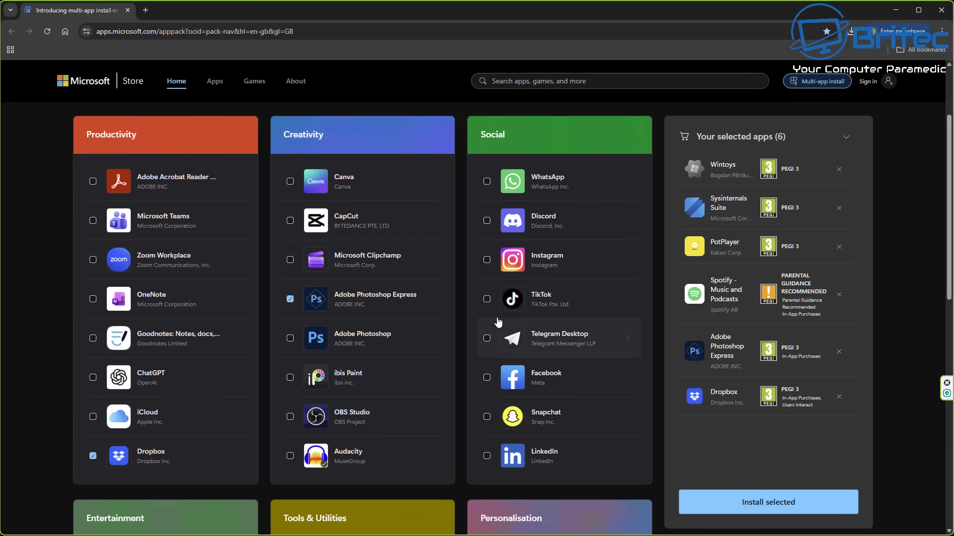
left_click(487, 221)
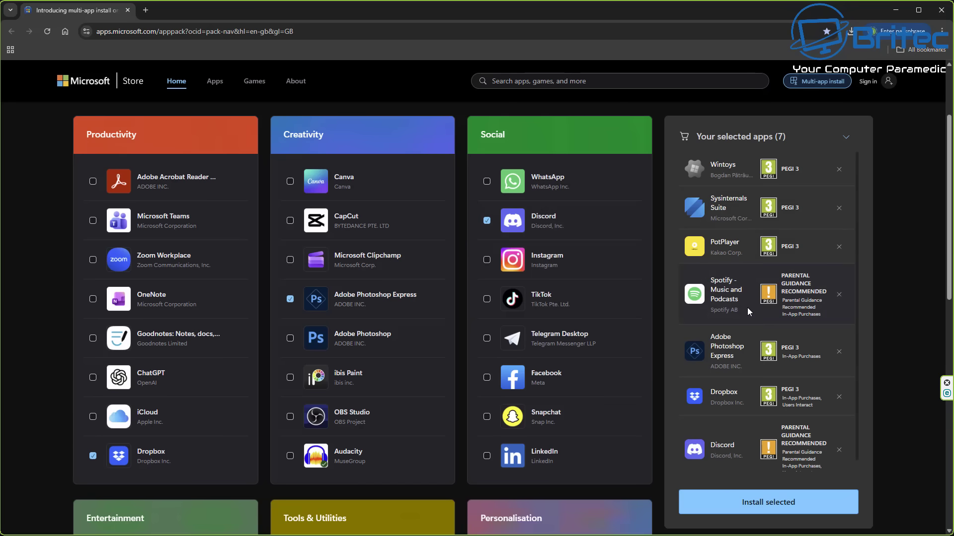
left_click(779, 502)
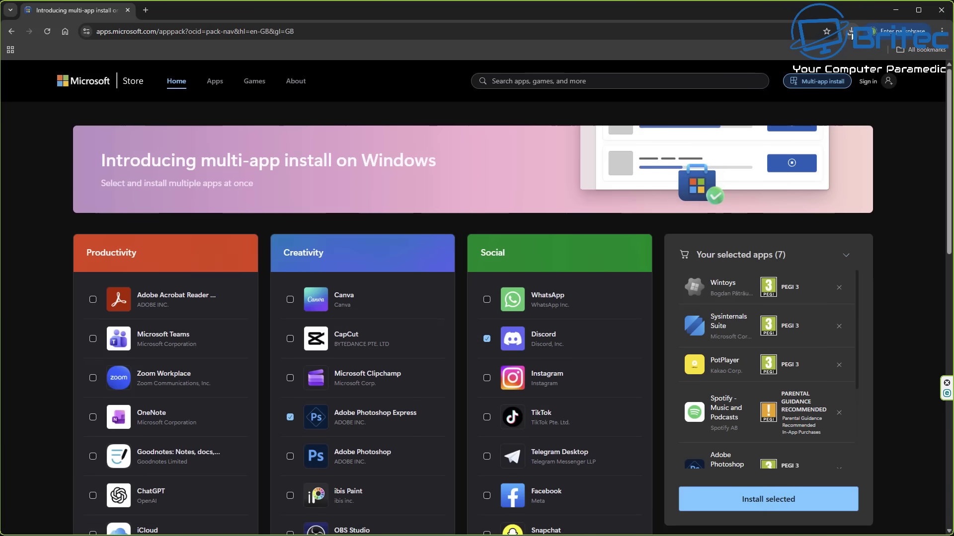
Step: Download the multi-app installer for the seven Store apps and open ninite.com in a new tab
left_click(851, 33)
left_click(898, 180)
left_click(778, 503)
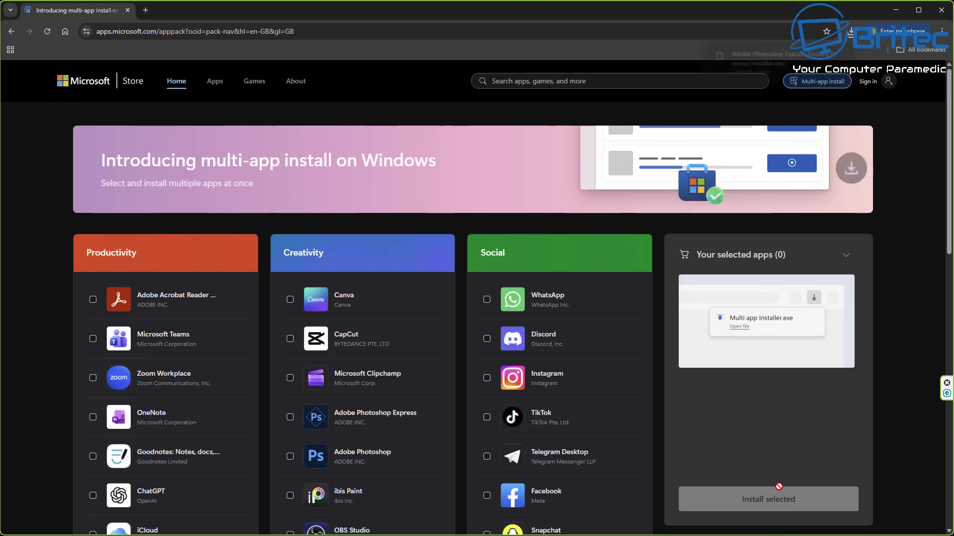
mouse_move(788, 71)
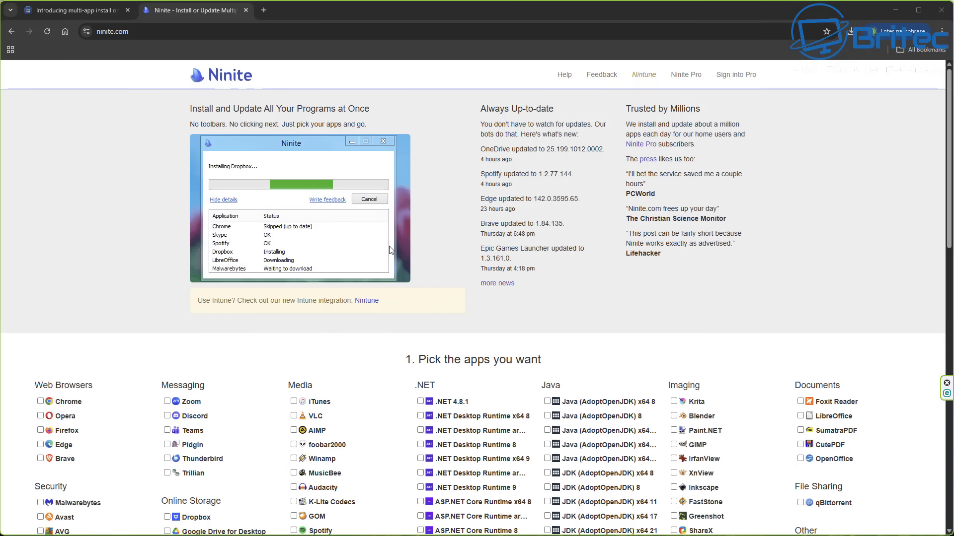
Step: Tick Chrome, Malwarebytes, Discord, Dropbox and 7-Zip in Ninite's app list
middle_click(864, 250)
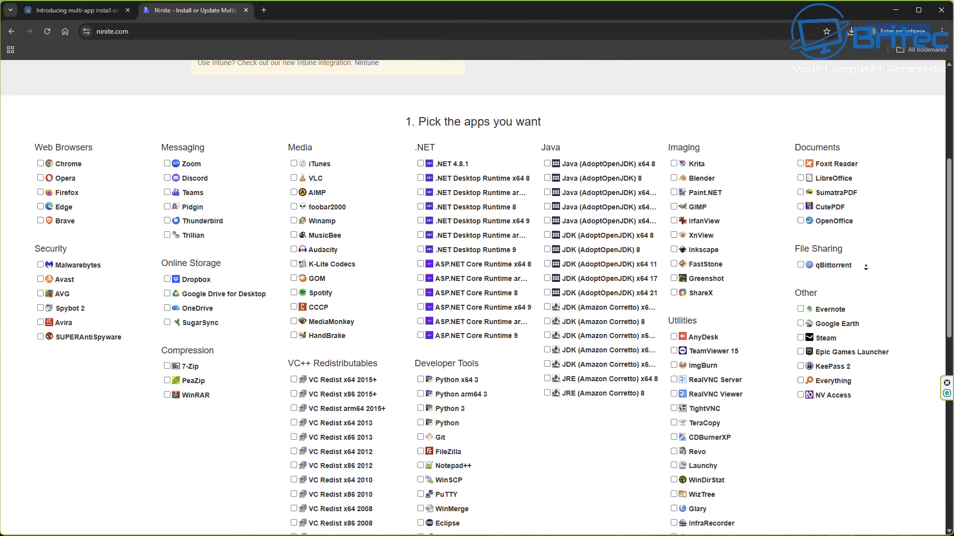
left_click(866, 268)
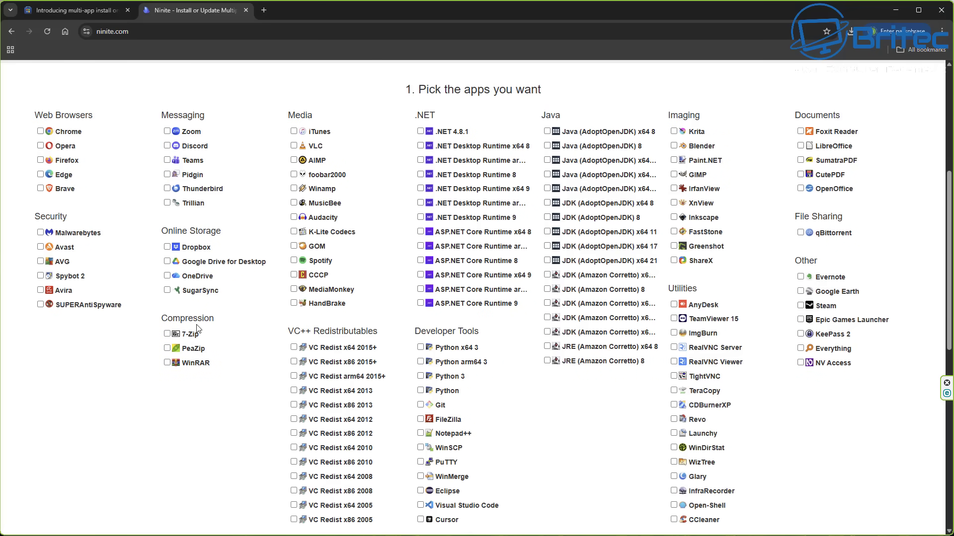
left_click(41, 133)
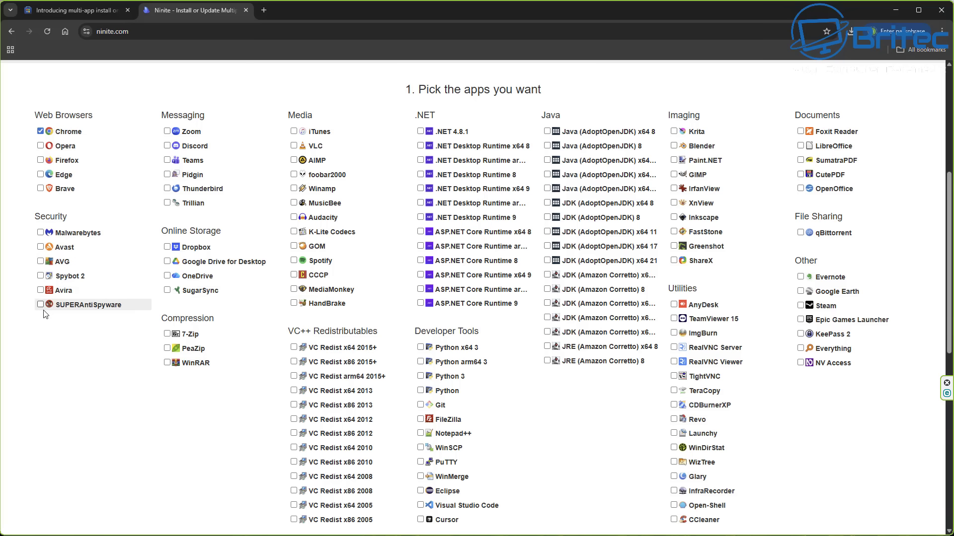
left_click(40, 233)
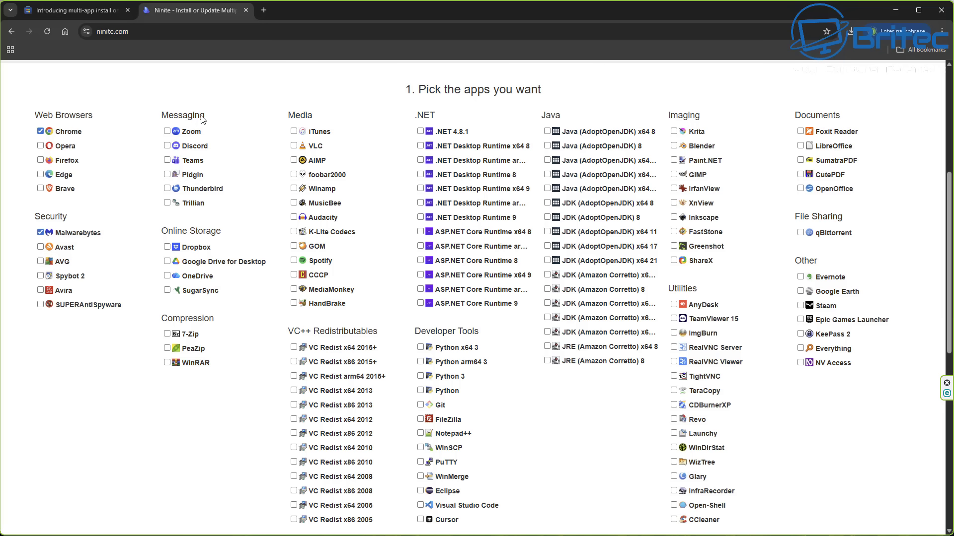
left_click(165, 146)
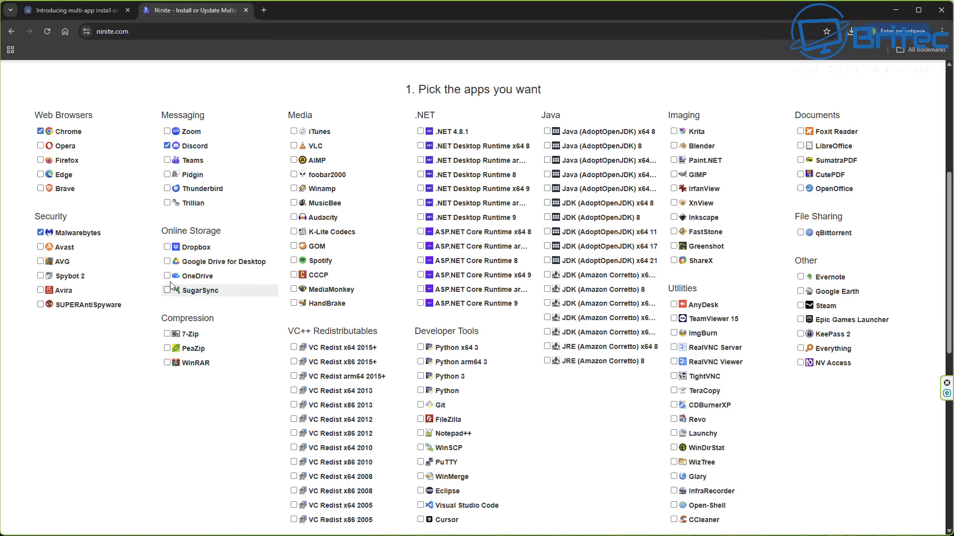
left_click(169, 246)
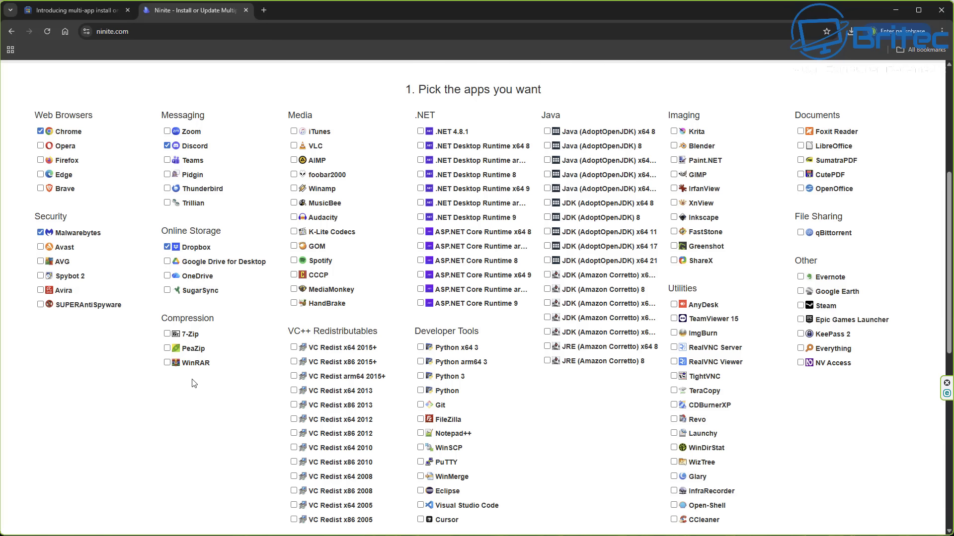
left_click(169, 334)
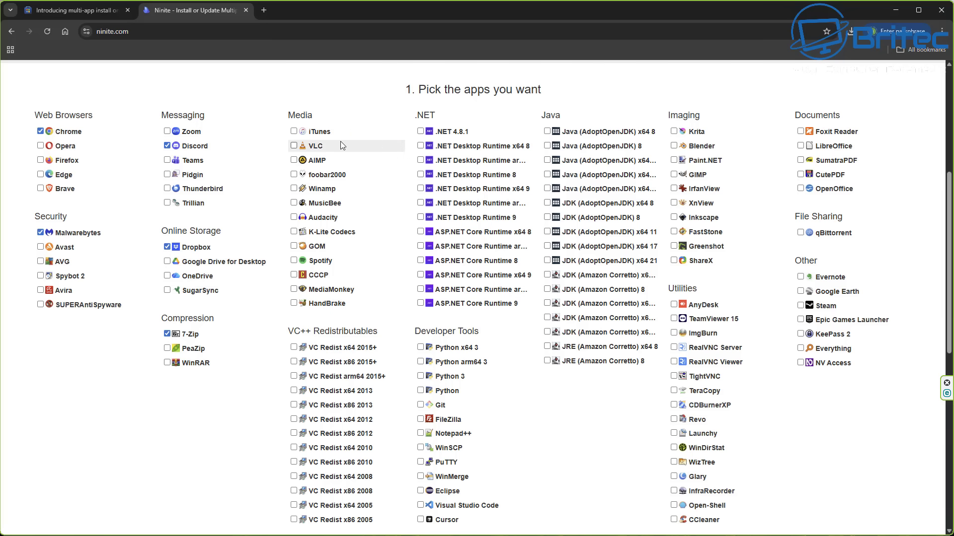
Step: Also tick VLC, Spotify, ShareX, Everything and ImgBurn for the Ninite installer
left_click(295, 145)
left_click(295, 262)
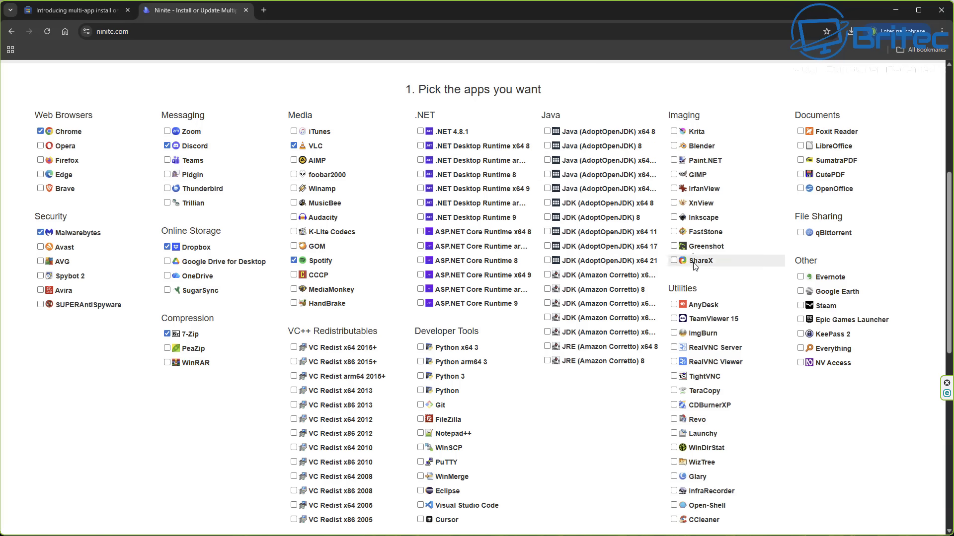
left_click(673, 261)
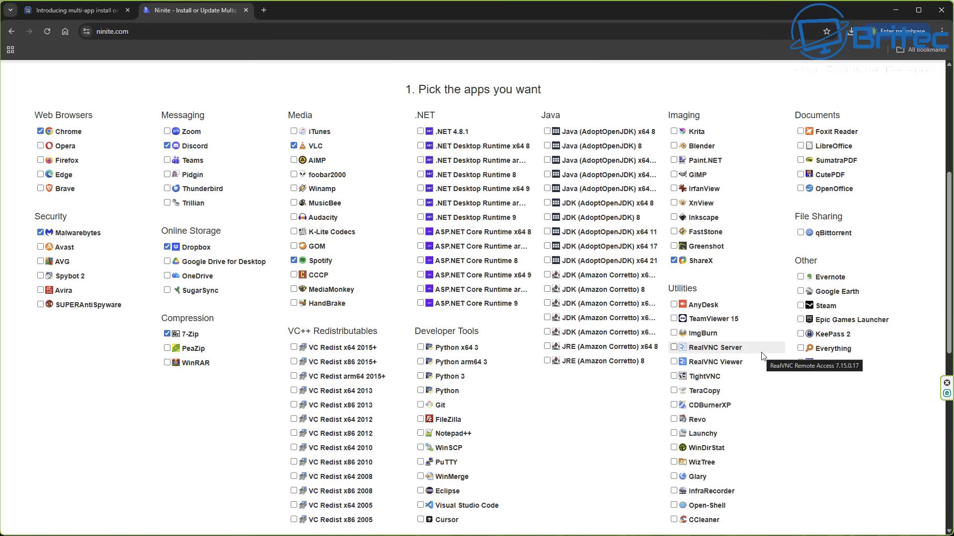
left_click(800, 349)
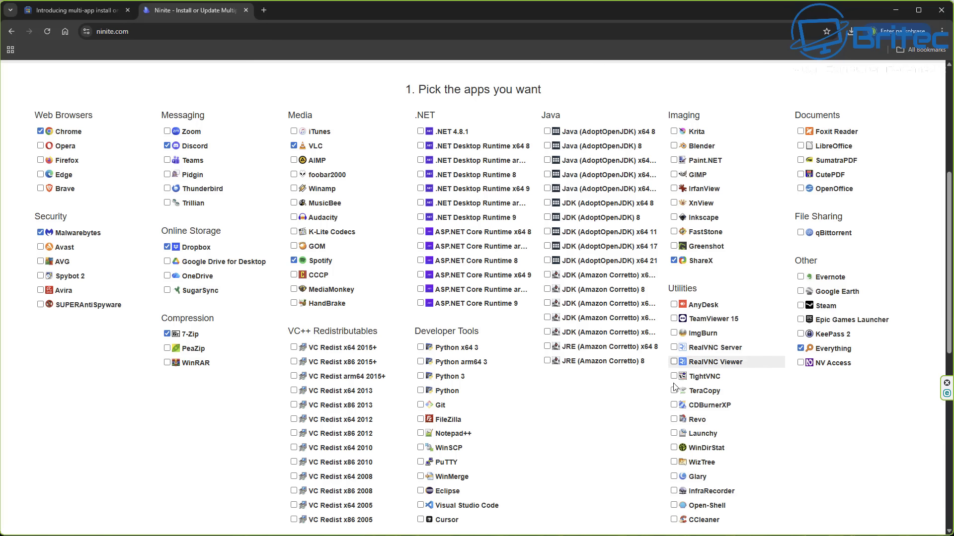
left_click(674, 333)
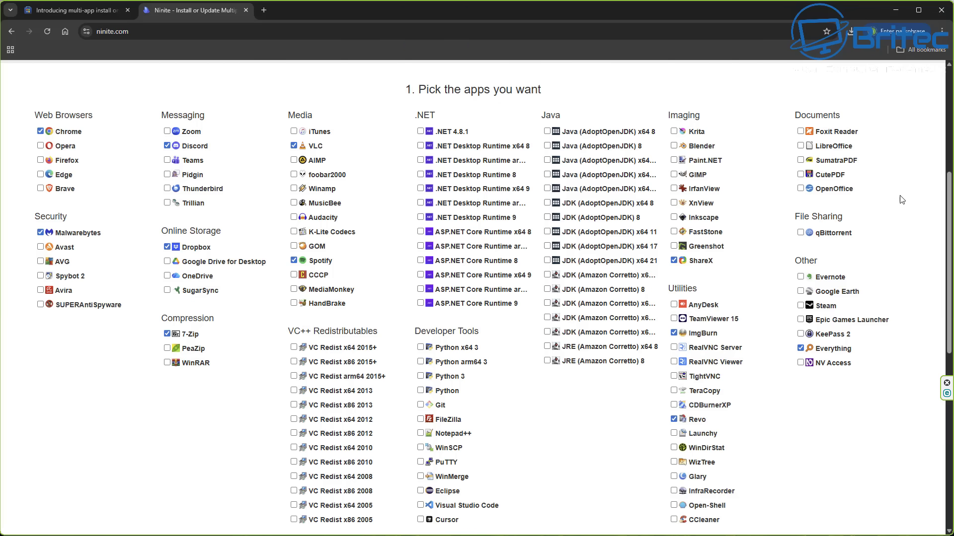
middle_click(907, 219)
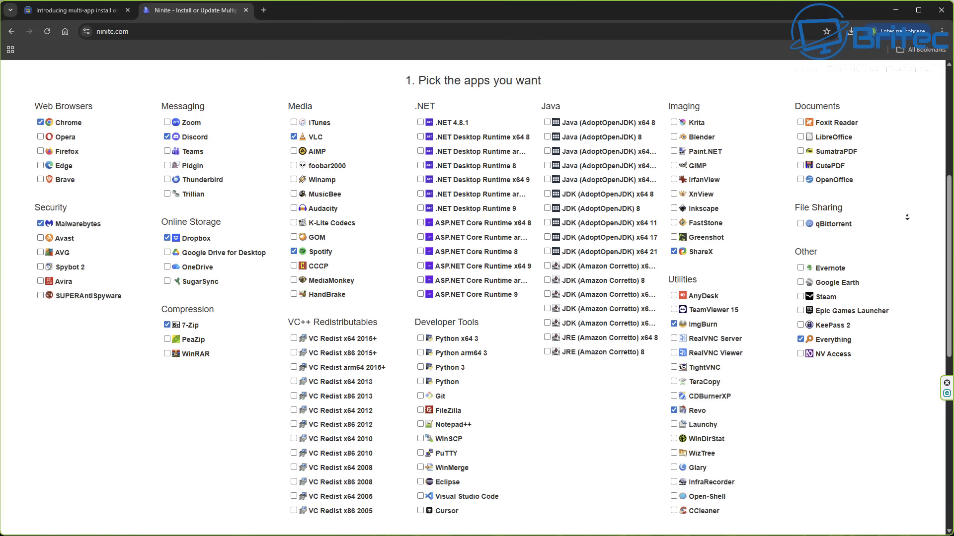
Step: Download the custom Ninite installer .exe with Get Your Ninite
middle_click(906, 221)
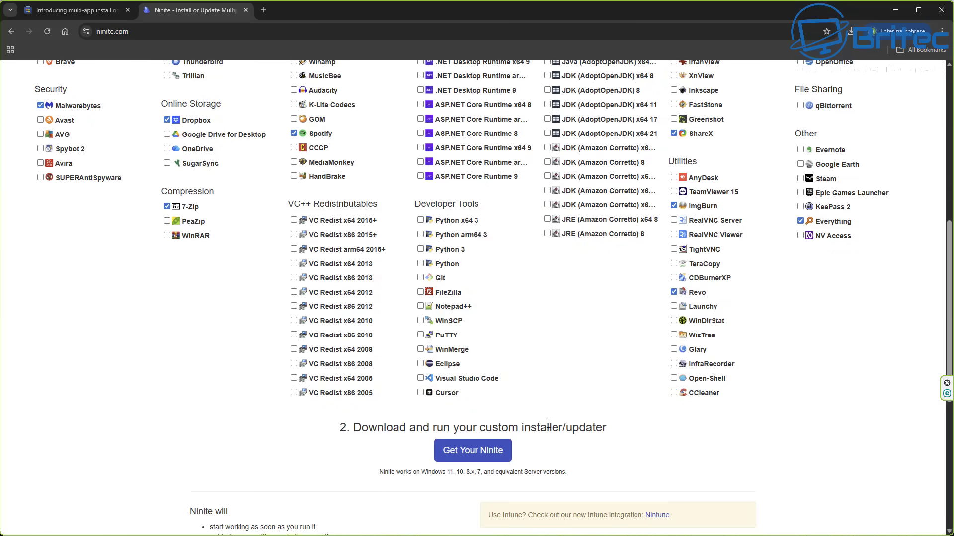
left_click(477, 454)
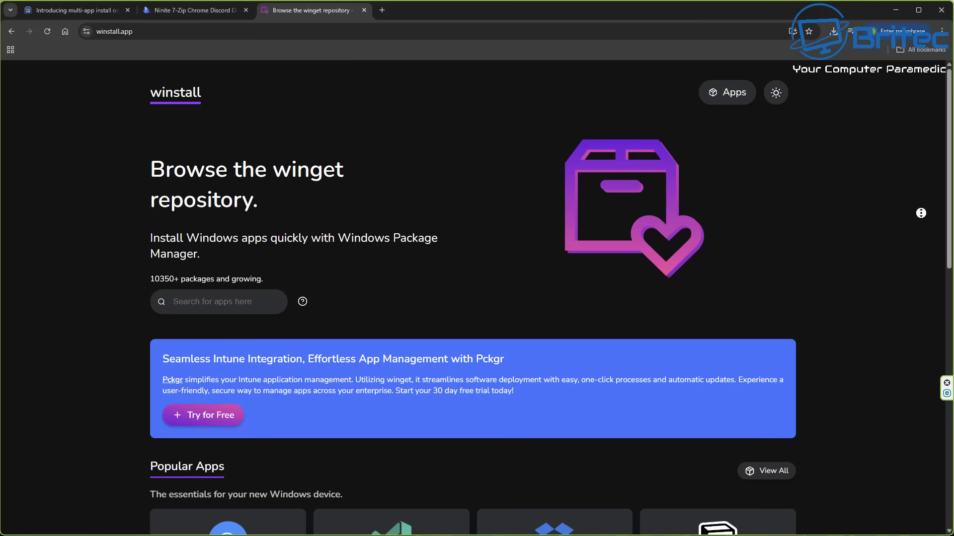
Step: Open the OBS Studio package page from winstall's Popular Apps
scroll(920, 214, "down", 2)
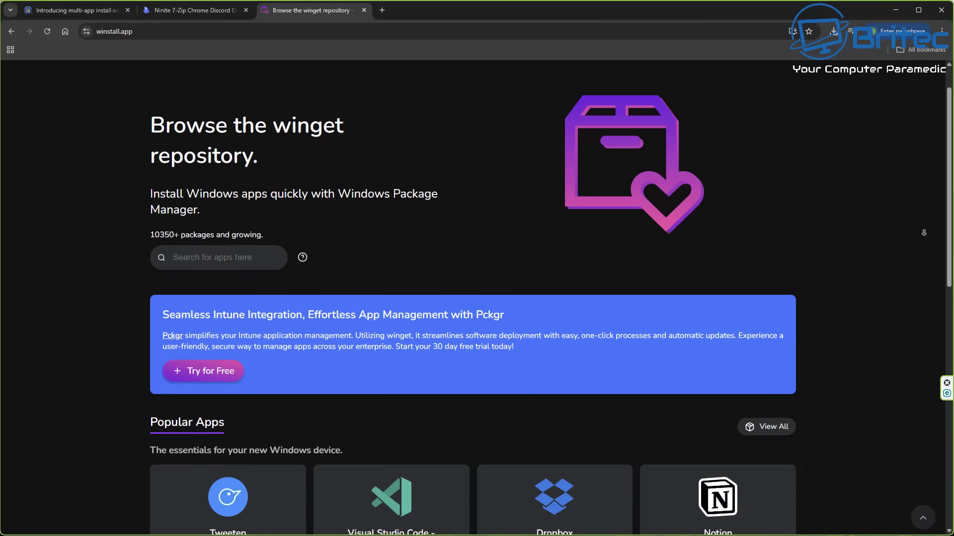
scroll(924, 238, "down", 3)
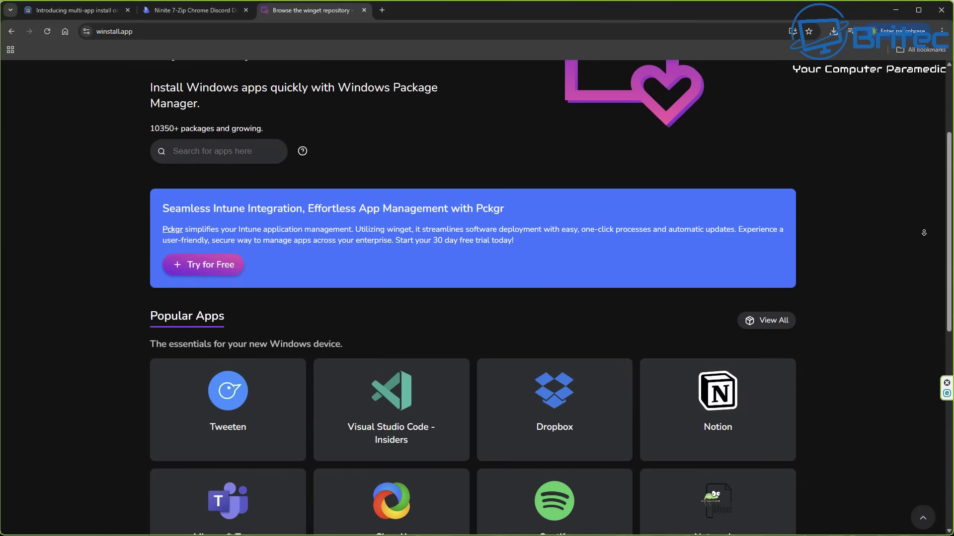
scroll(924, 233, "down", 3)
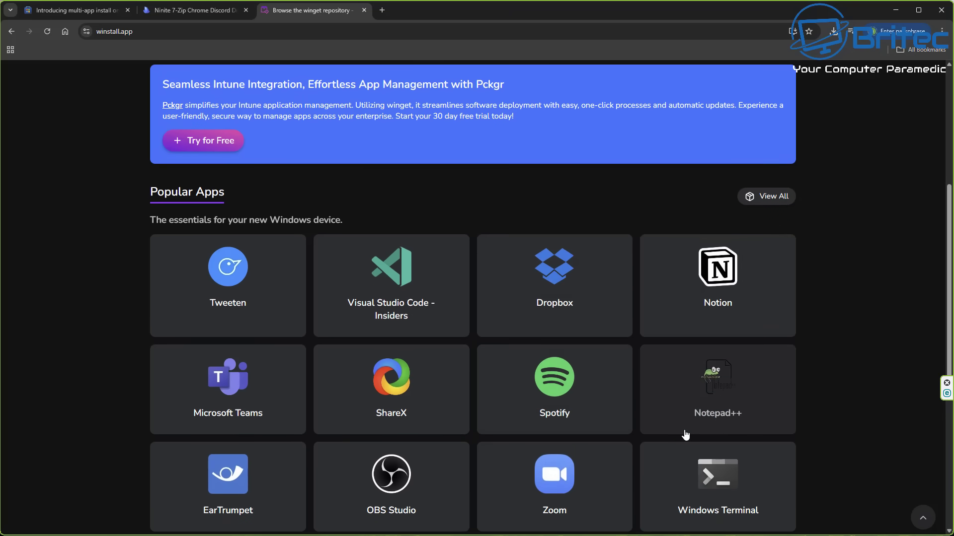
left_click(390, 478)
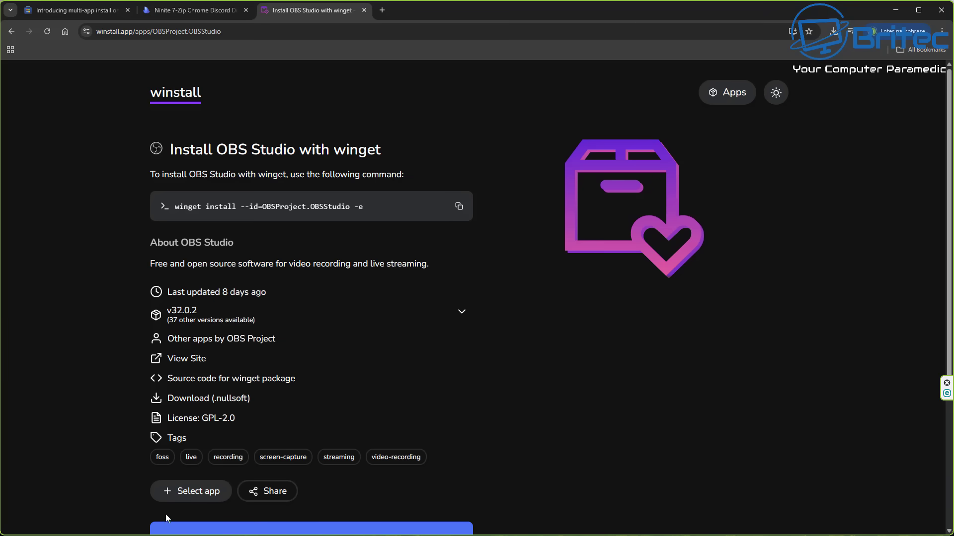
Step: Add OBS Studio to the winstall install pack
left_click(191, 491)
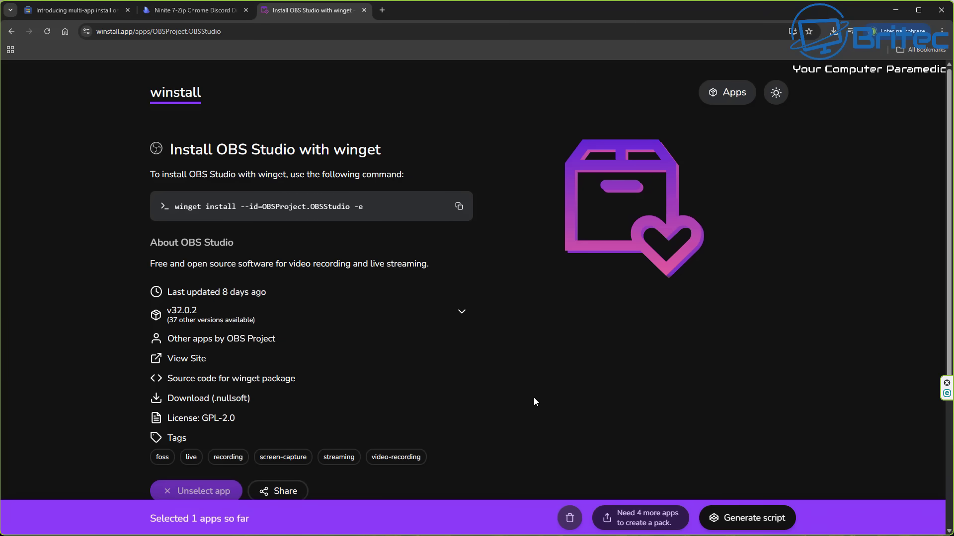
left_click(11, 32)
scroll(390, 379, "down", 2)
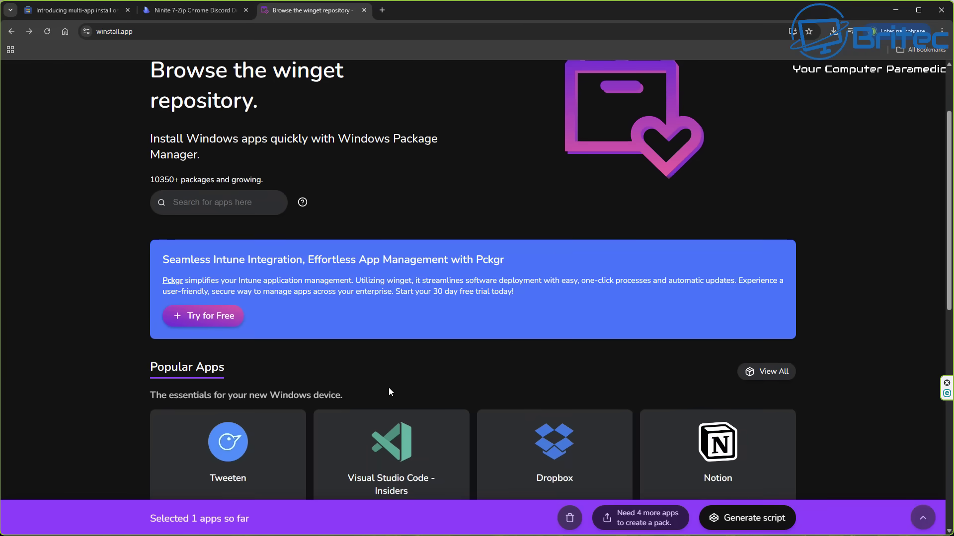
middle_click(887, 367)
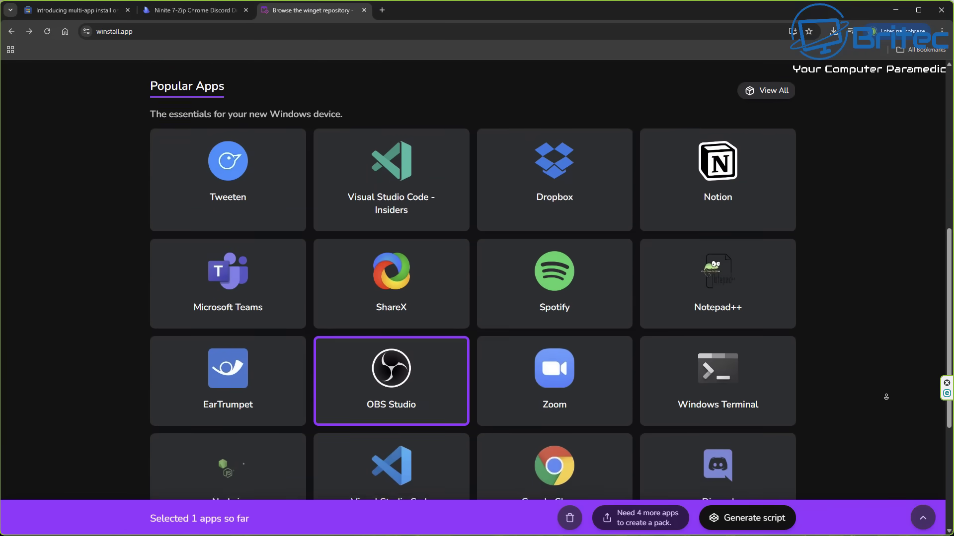
left_click(886, 397)
Step: Add Spotify to the install pack from its package page
left_click(554, 267)
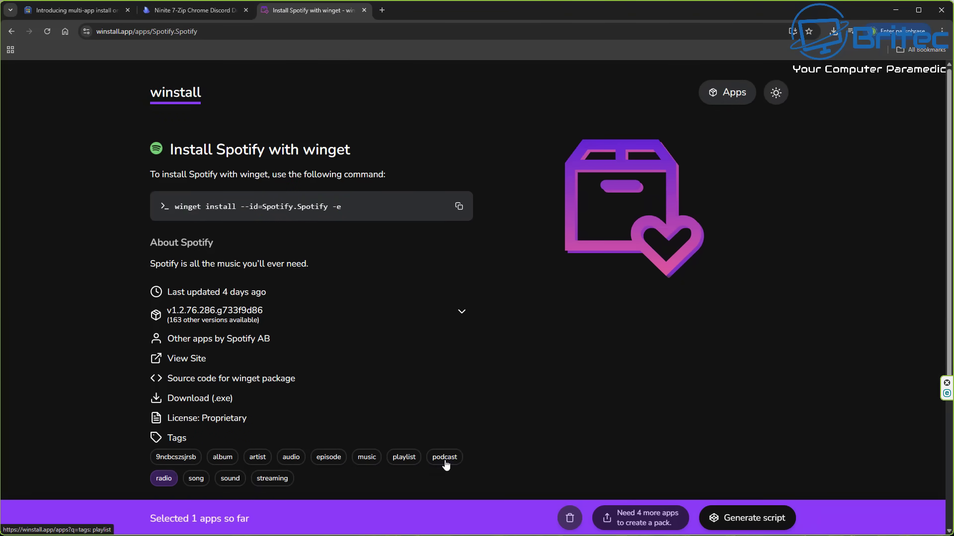
middle_click(863, 399)
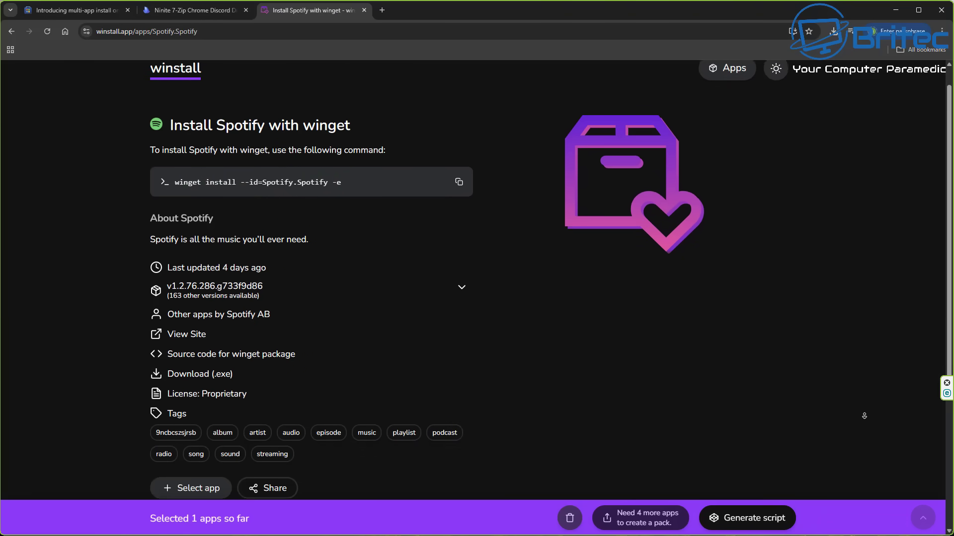
left_click(193, 460)
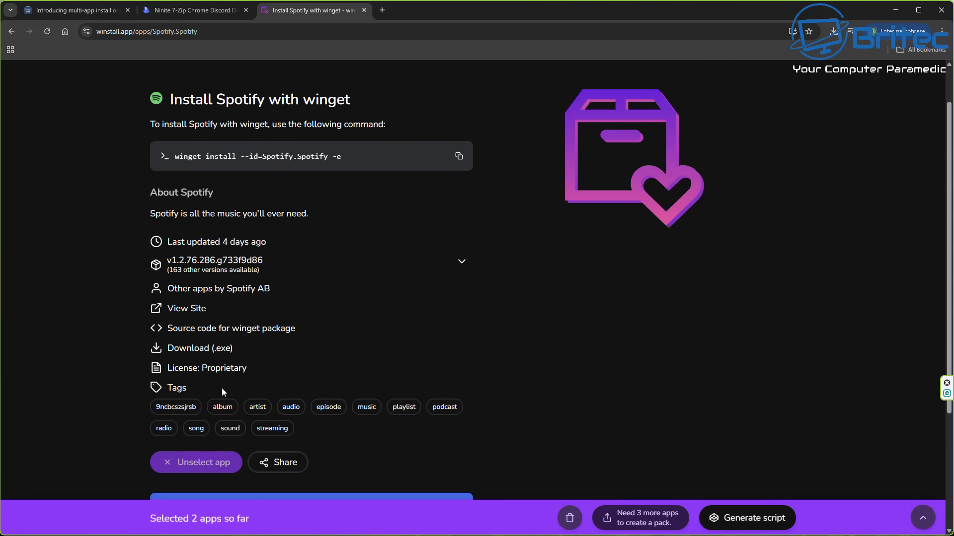
left_click(10, 32)
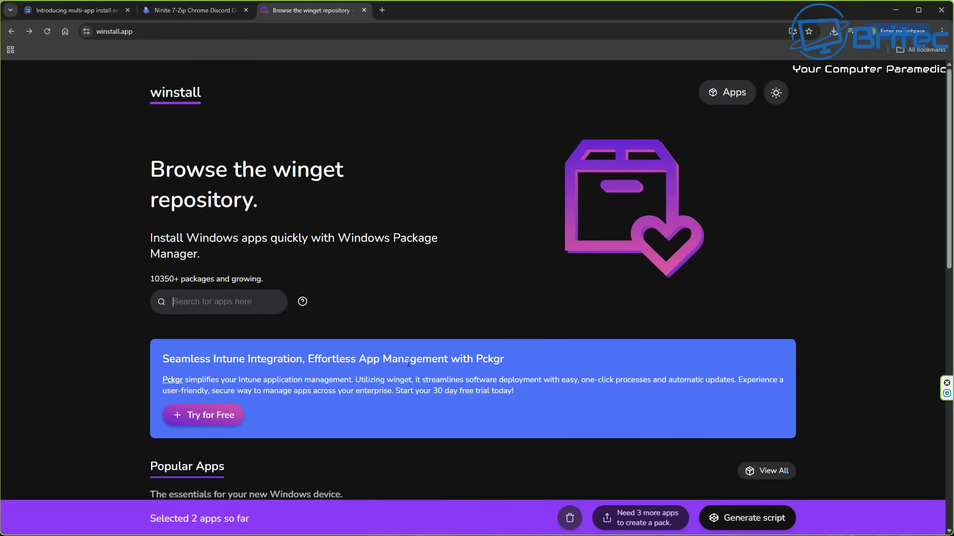
Step: Add Google Chrome to the selection, bringing the pack to three apps
middle_click(877, 394)
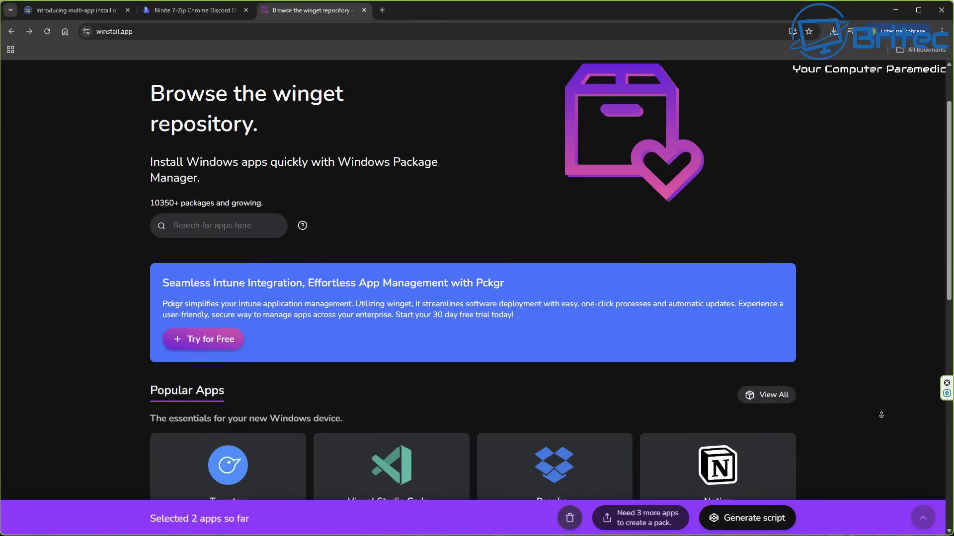
scroll(881, 414, "down", 1)
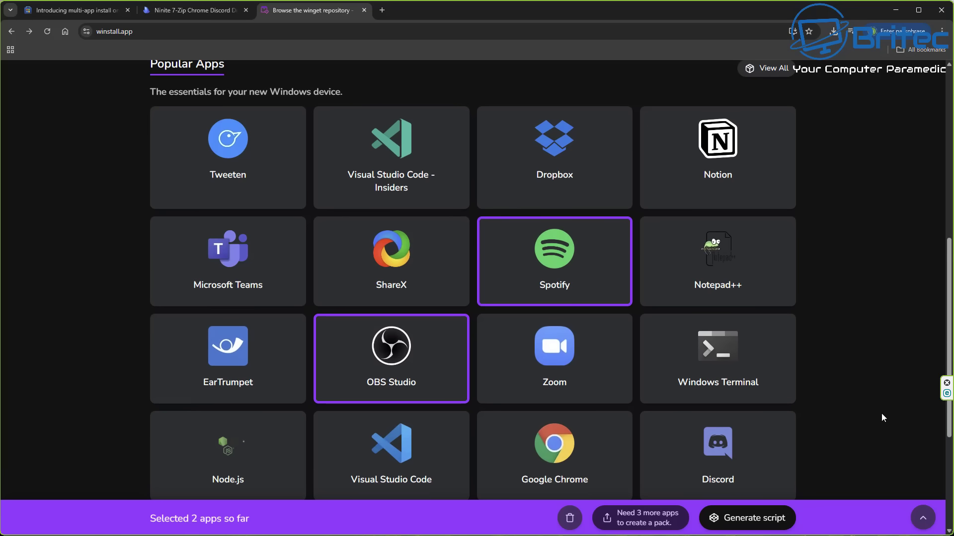
left_click(551, 451)
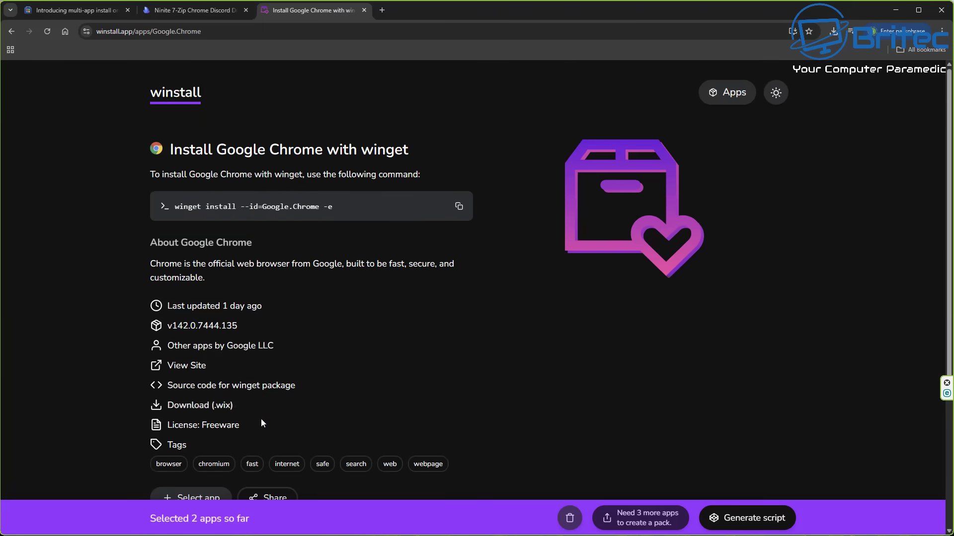
middle_click(797, 395)
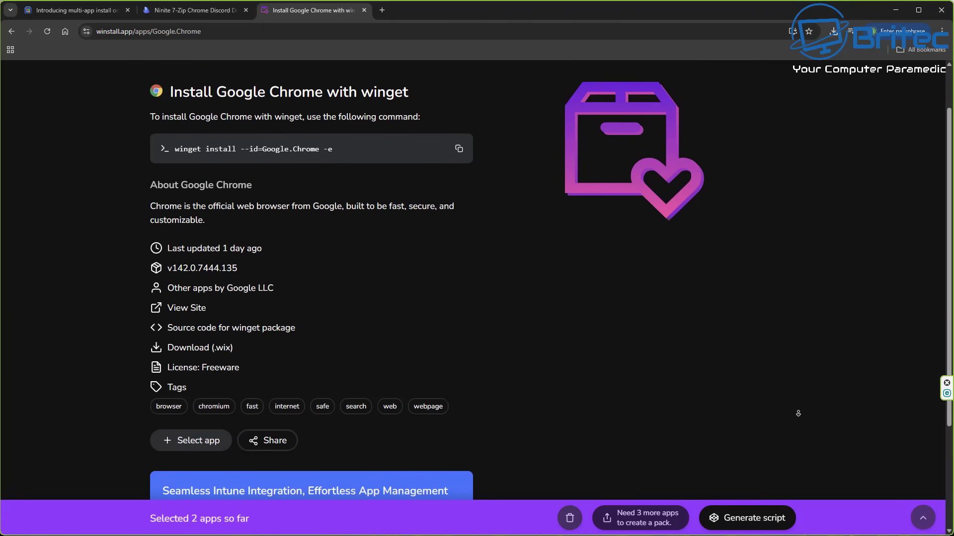
left_click(191, 399)
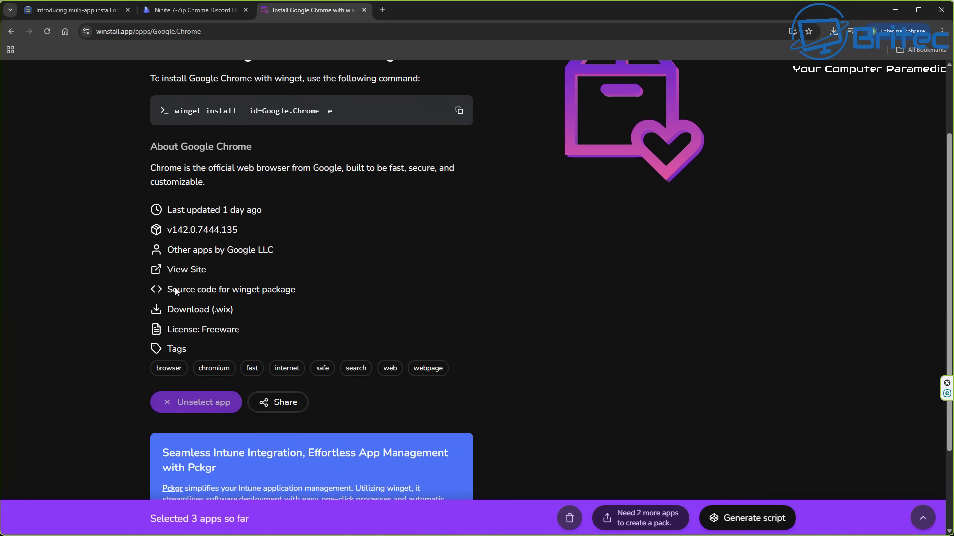
left_click(15, 32)
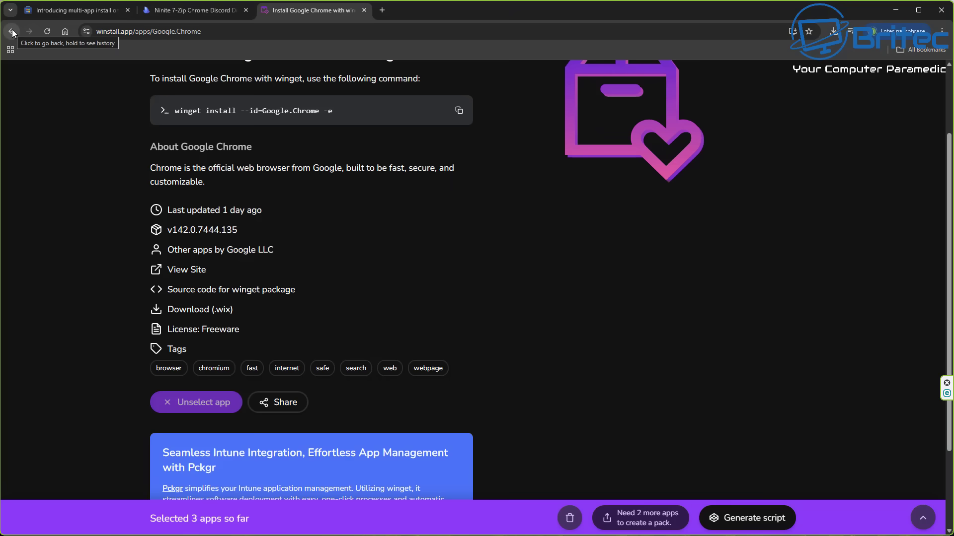
middle_click(907, 280)
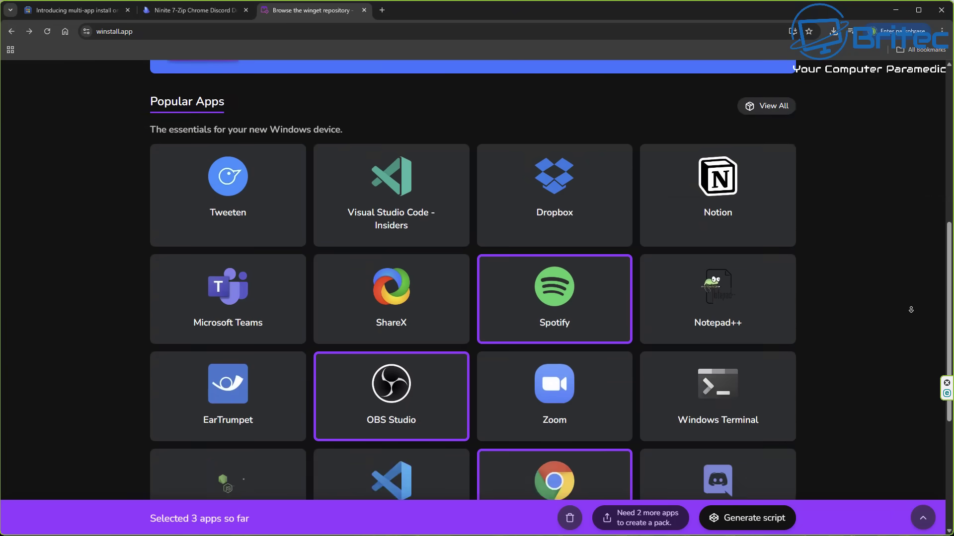
middle_click(910, 309)
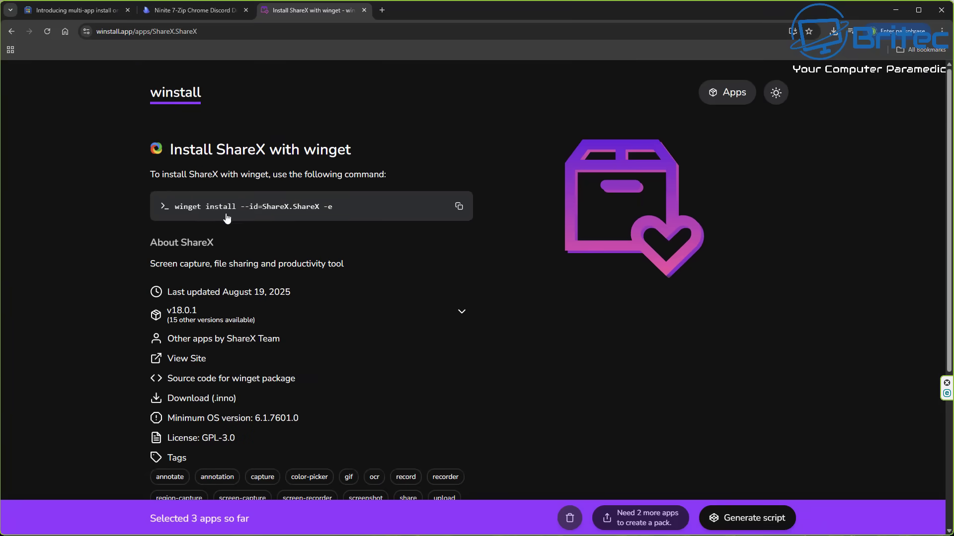
Step: Add ShareX to the winstall selection
middle_click(745, 383)
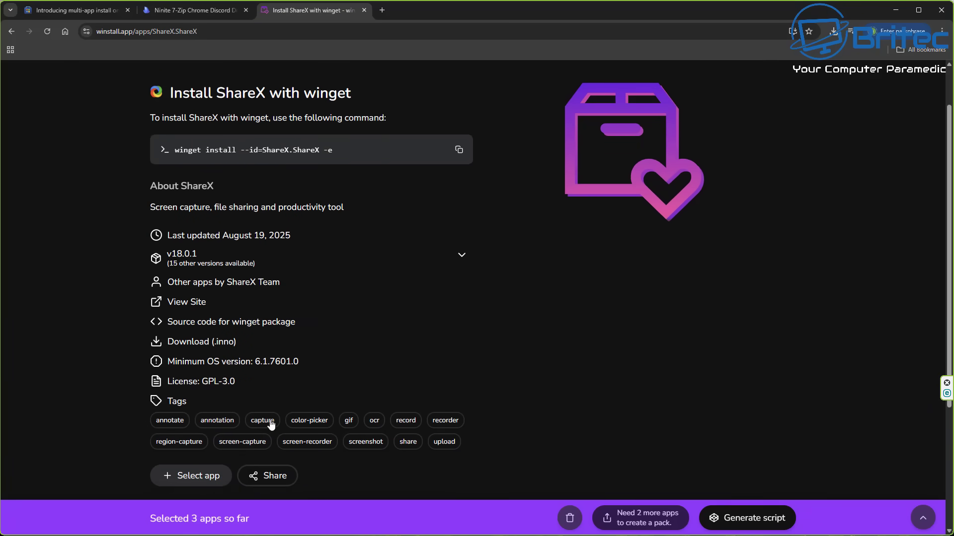
left_click(191, 476)
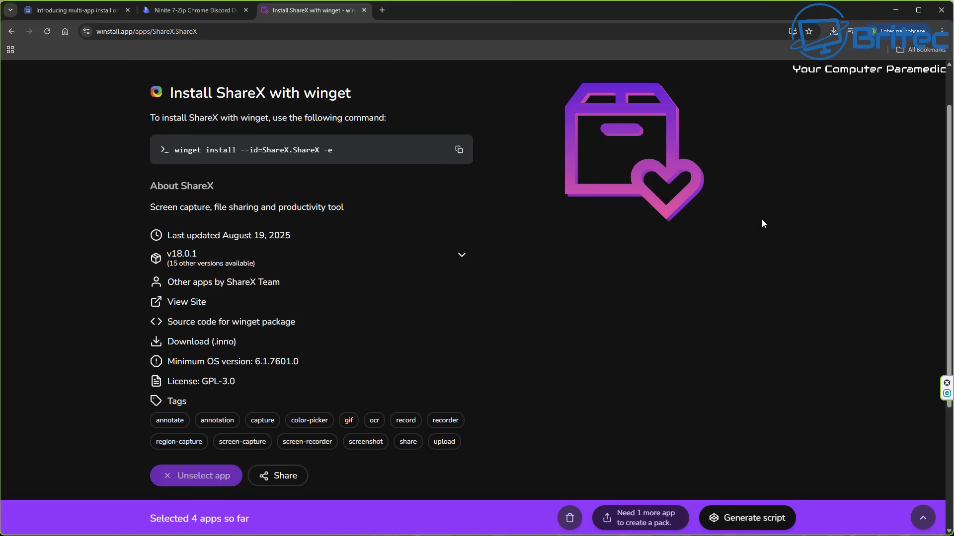
left_click(11, 35)
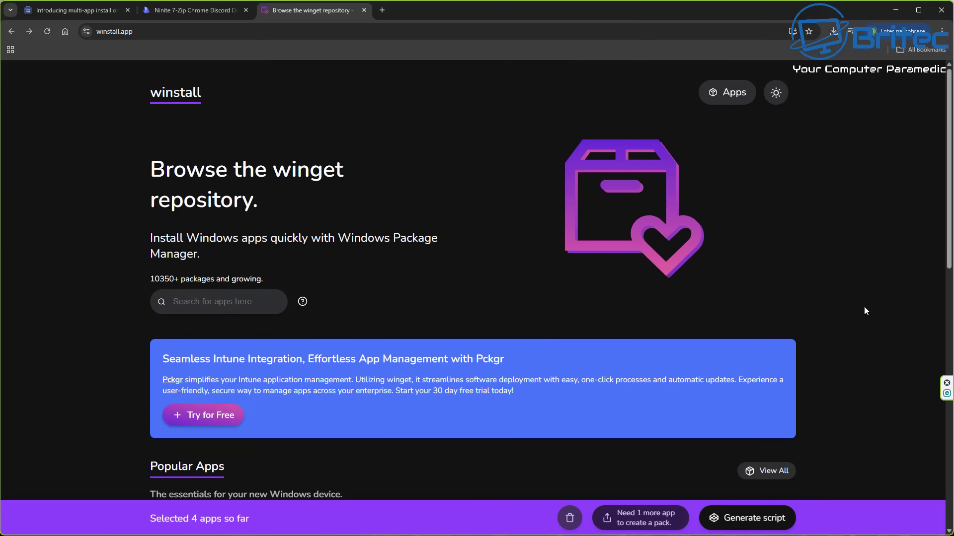
Step: Visit Discord's package page, then start creating the pack, reaching the Twitter login prompt
middle_click(877, 304)
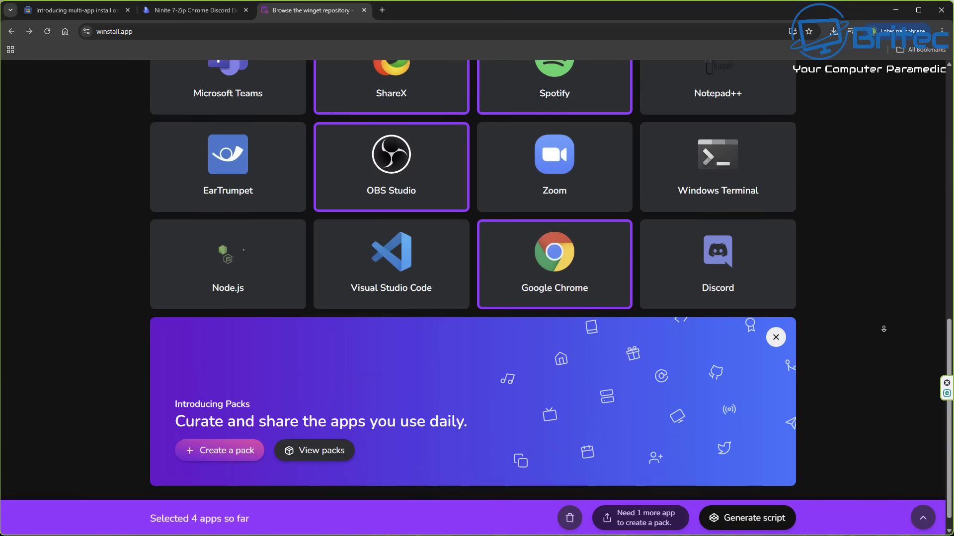
left_click(727, 322)
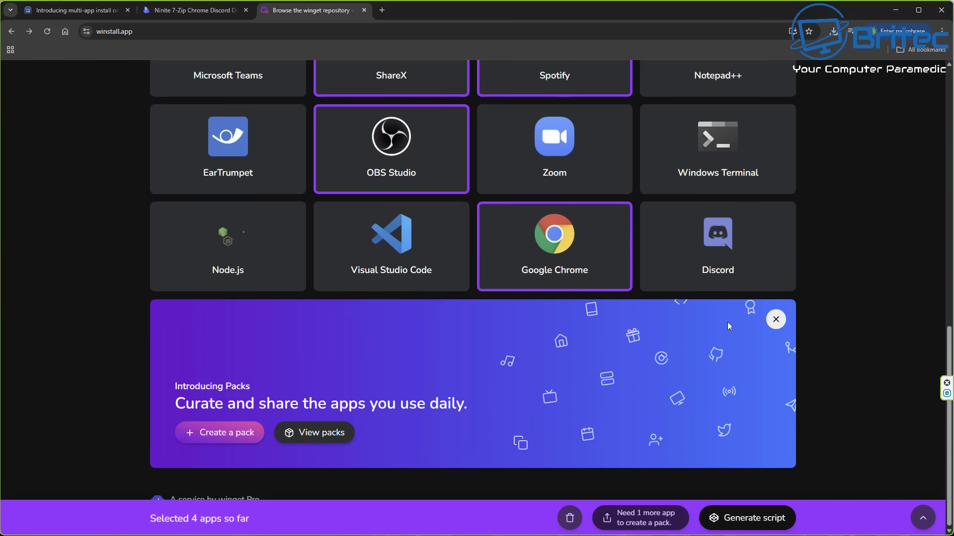
left_click(718, 243)
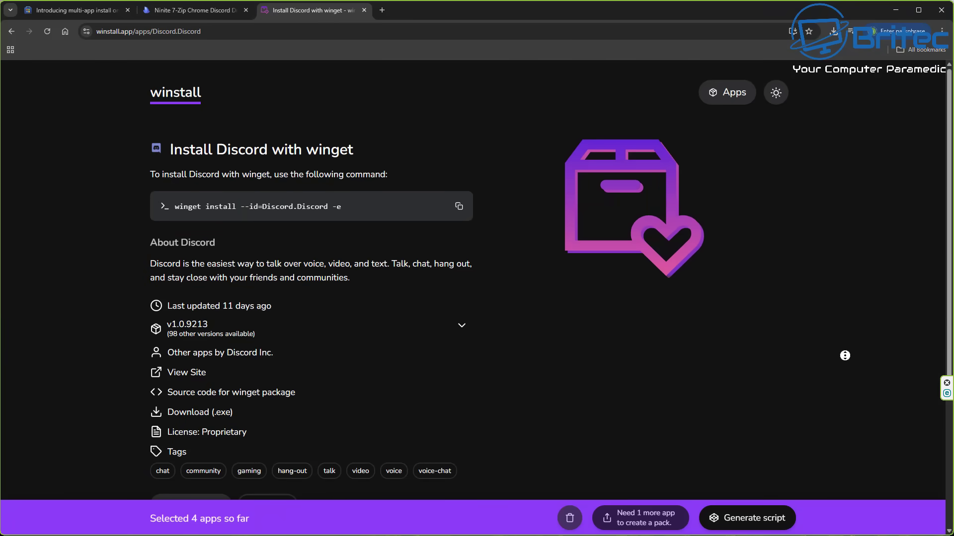
middle_click(845, 367)
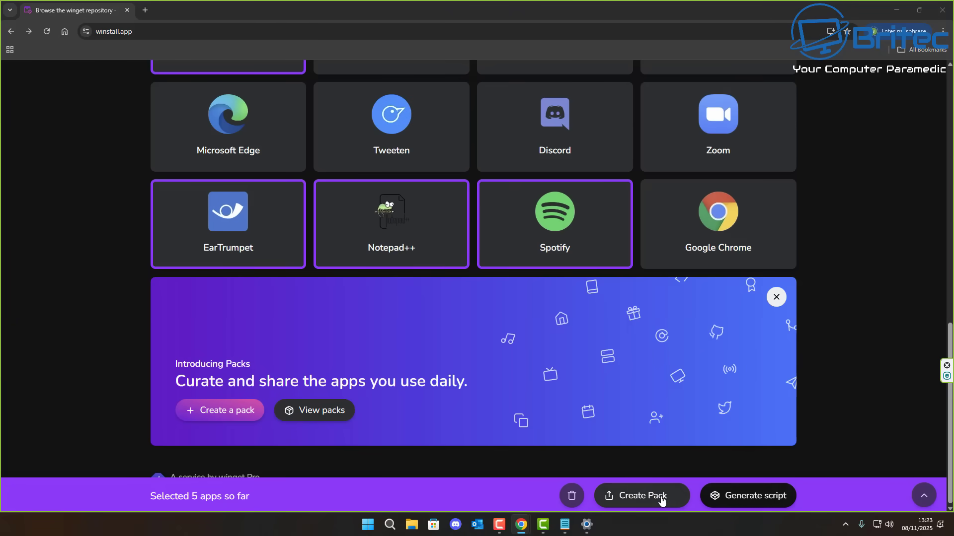
left_click(662, 502)
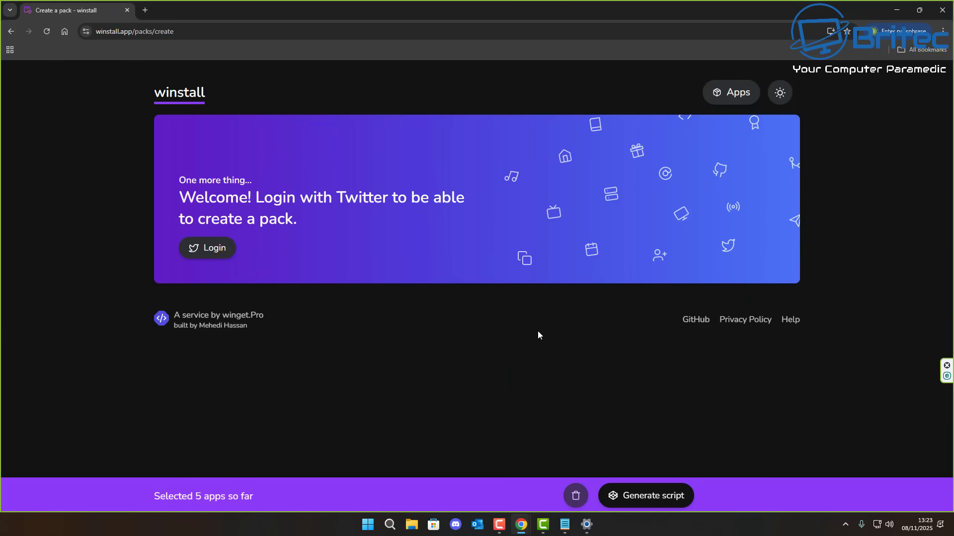
Step: Generate the script, compare PowerShell, Winget Import and Batch formats, and download the Batch .bat
left_click(650, 502)
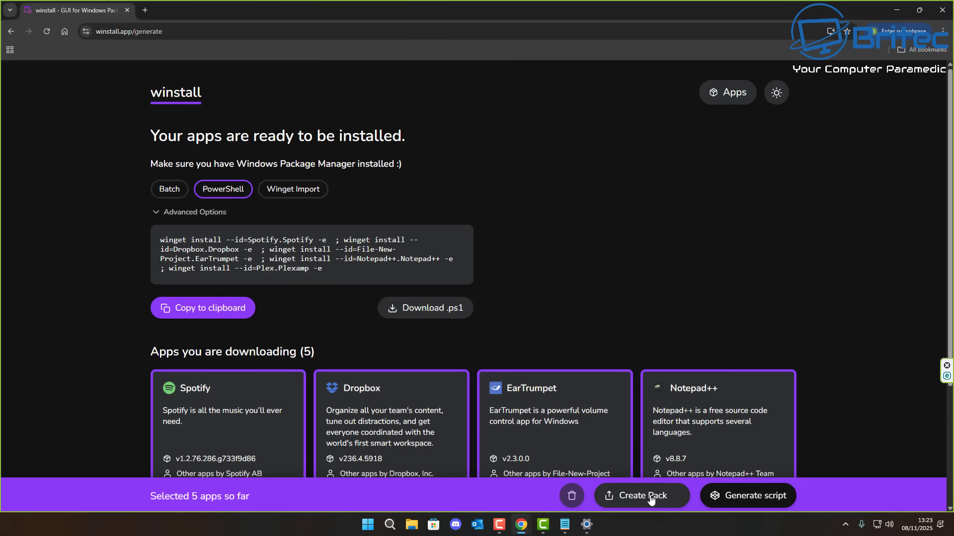
left_click(161, 198)
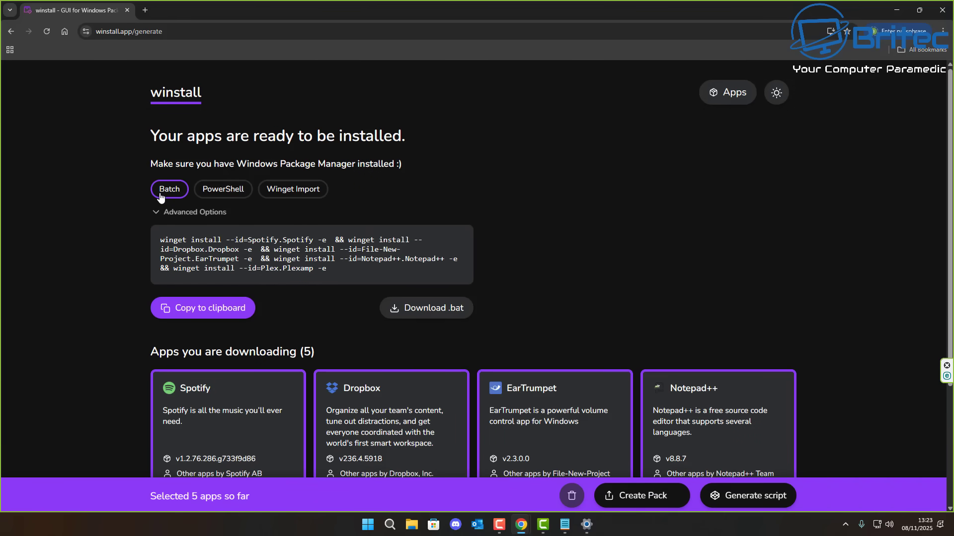
left_click(211, 193)
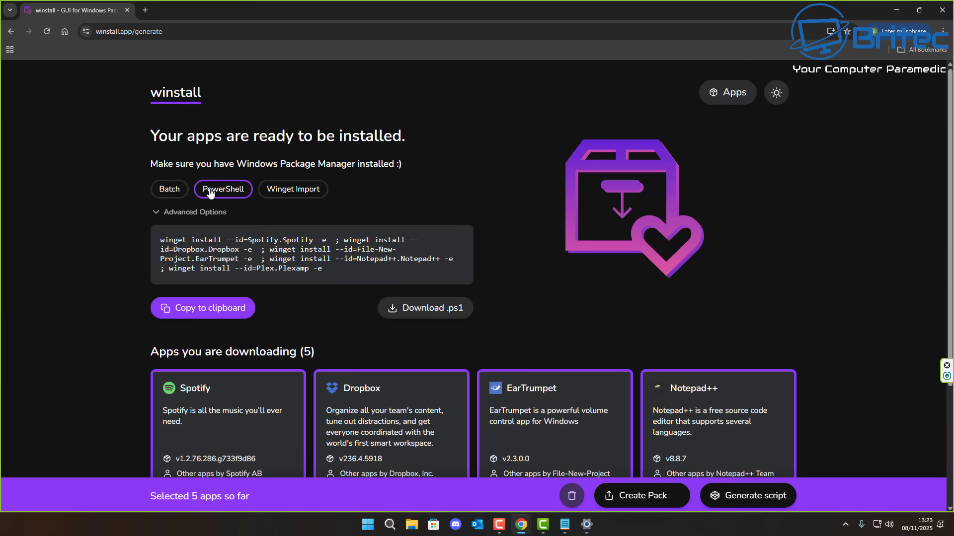
left_click(290, 190)
left_click(225, 195)
left_click(181, 197)
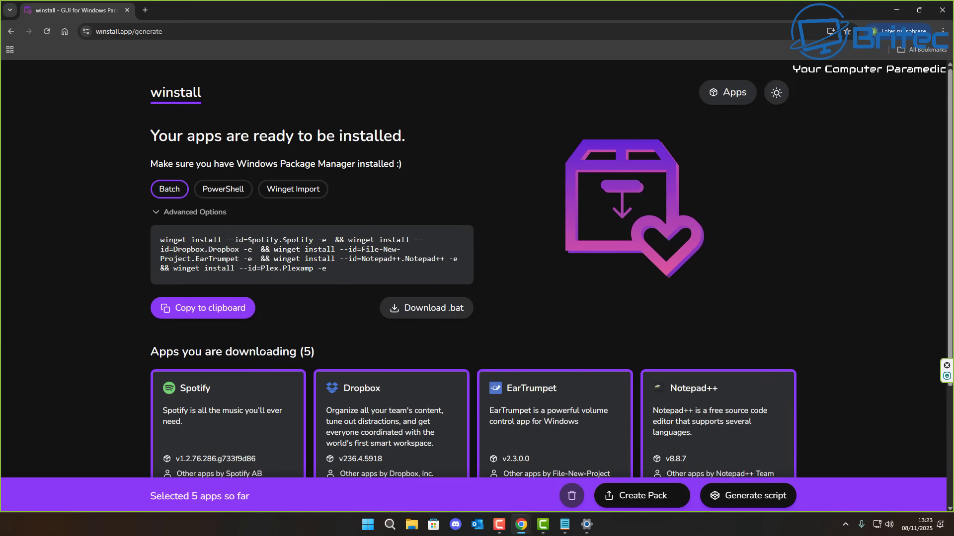
left_click(417, 312)
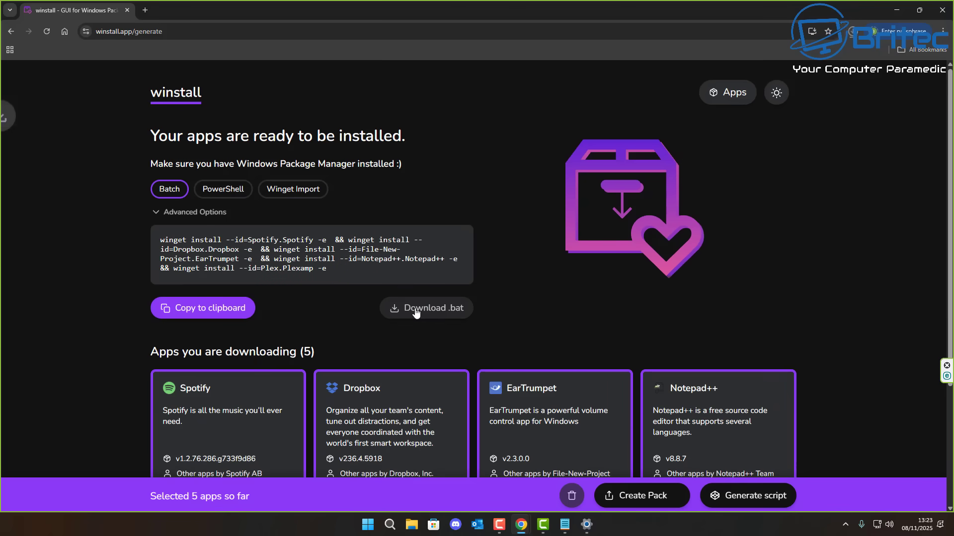
left_click(416, 310)
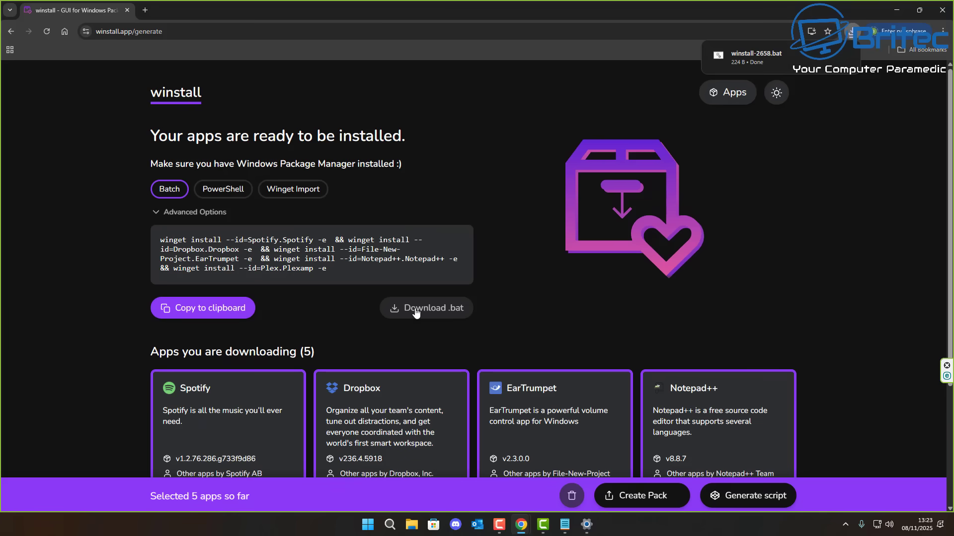
Step: Open winstall-2658.bat and let it run despite the unverified-publisher security warning
left_click(743, 59)
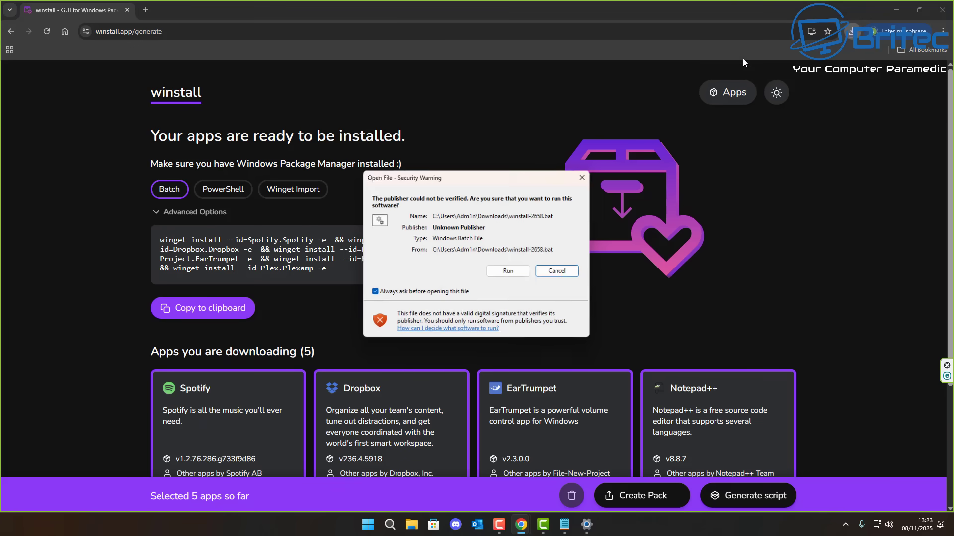
left_click(897, 11)
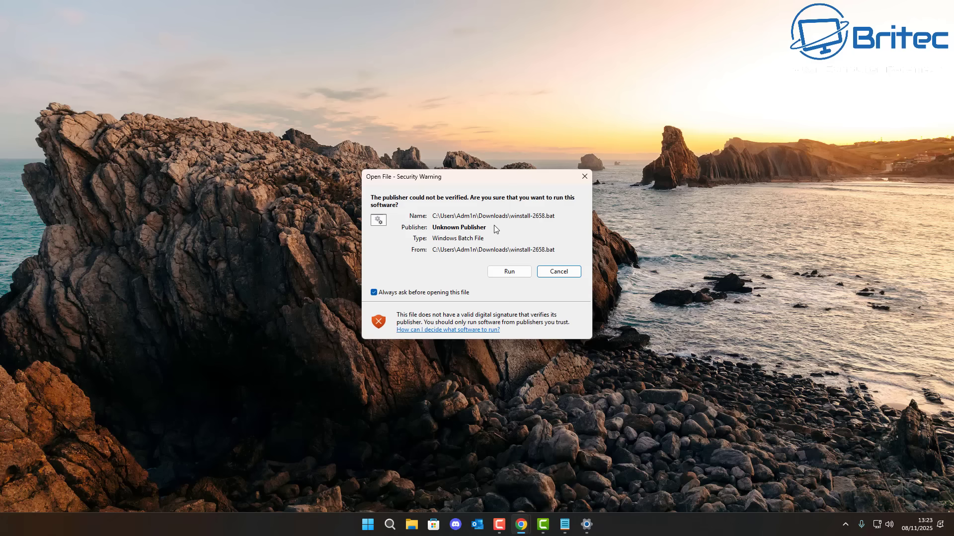
left_click(509, 271)
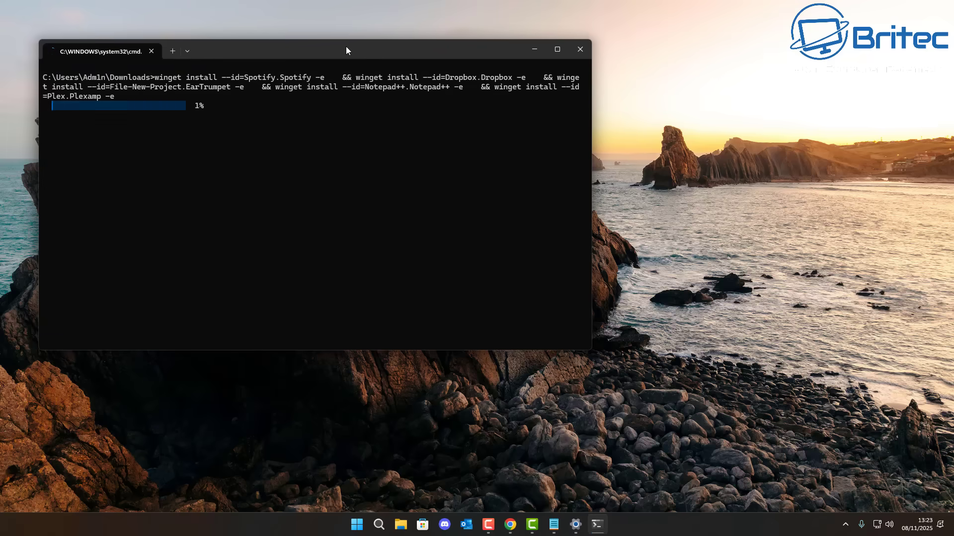
Step: Reply 'yes' to winget's msstore source agreement prompt in the Command Prompt window
left_click_drag(346, 46, 490, 132)
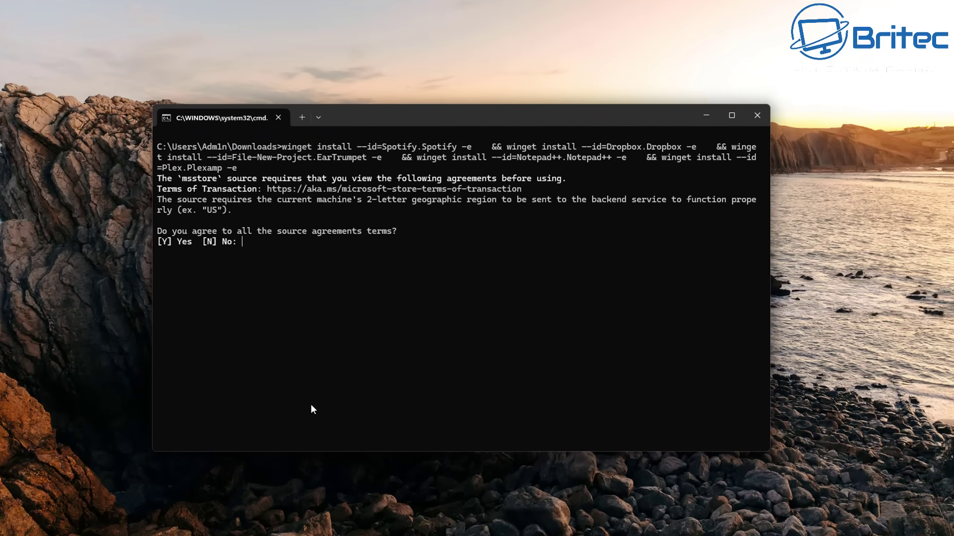
type("yes")
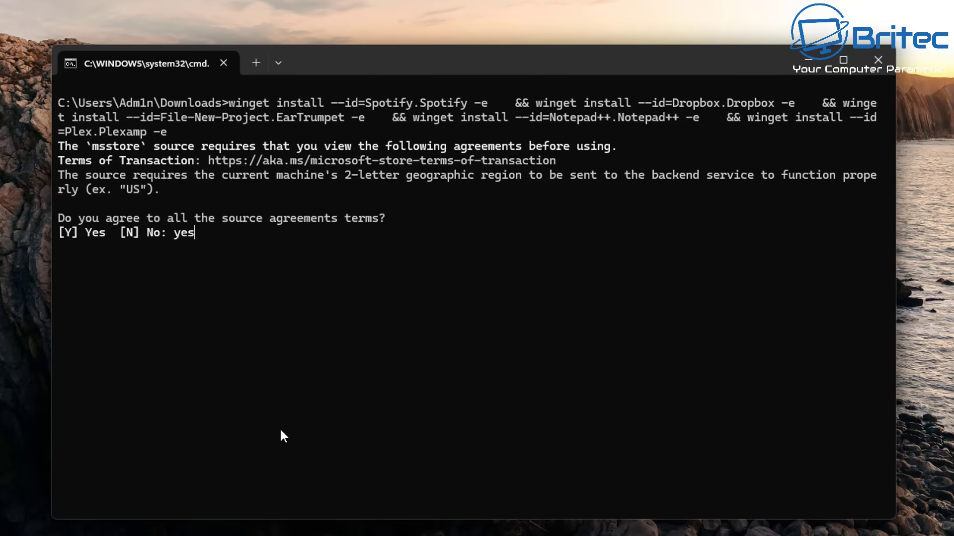